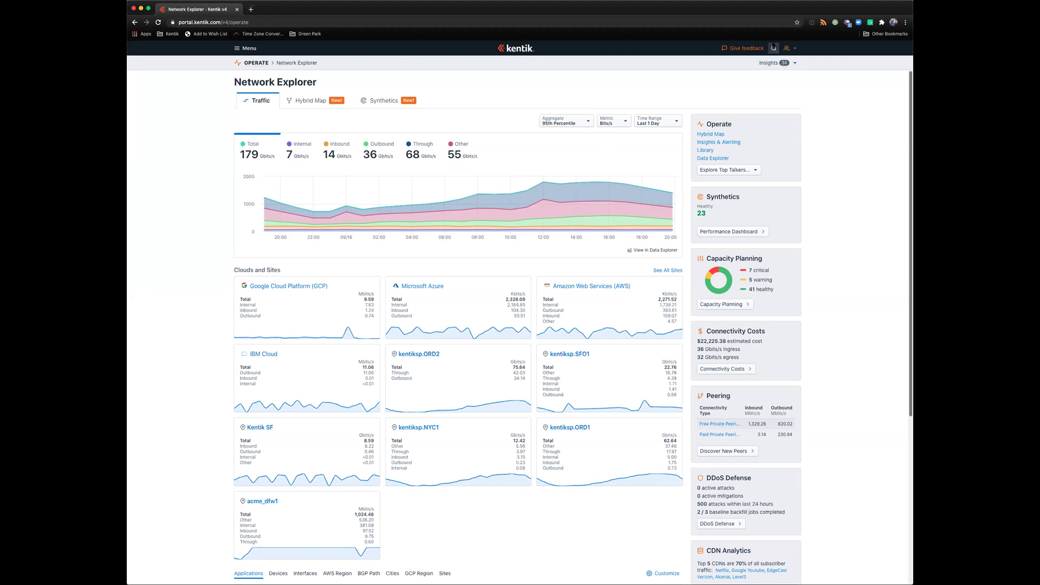
Search the portal for 7922 and open the COMCAST-7922,US ASN quick view
{"action": "left_click", "coordinate": [773, 49]}
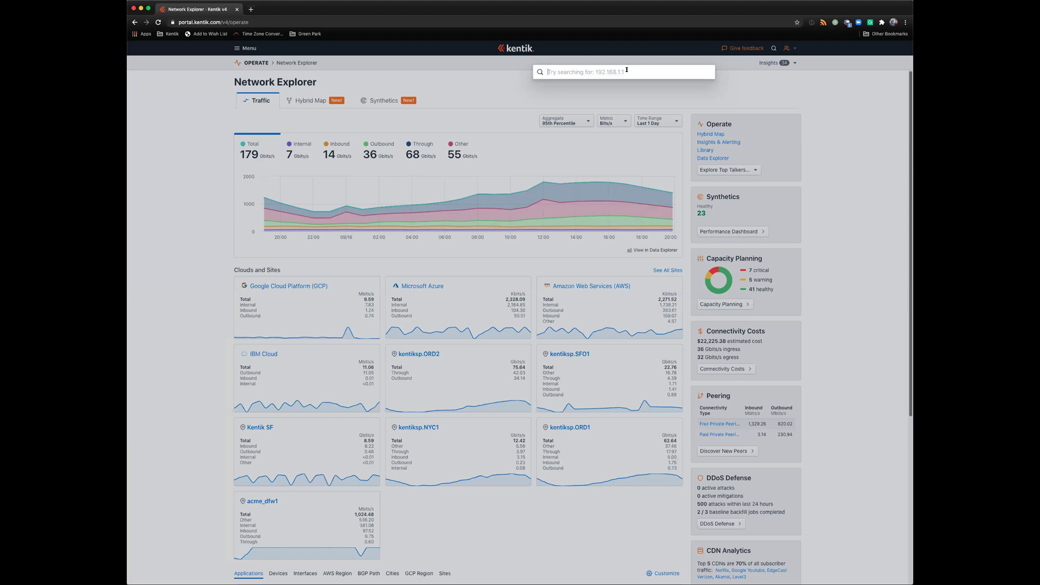
{"action": "type", "text": "7922"}
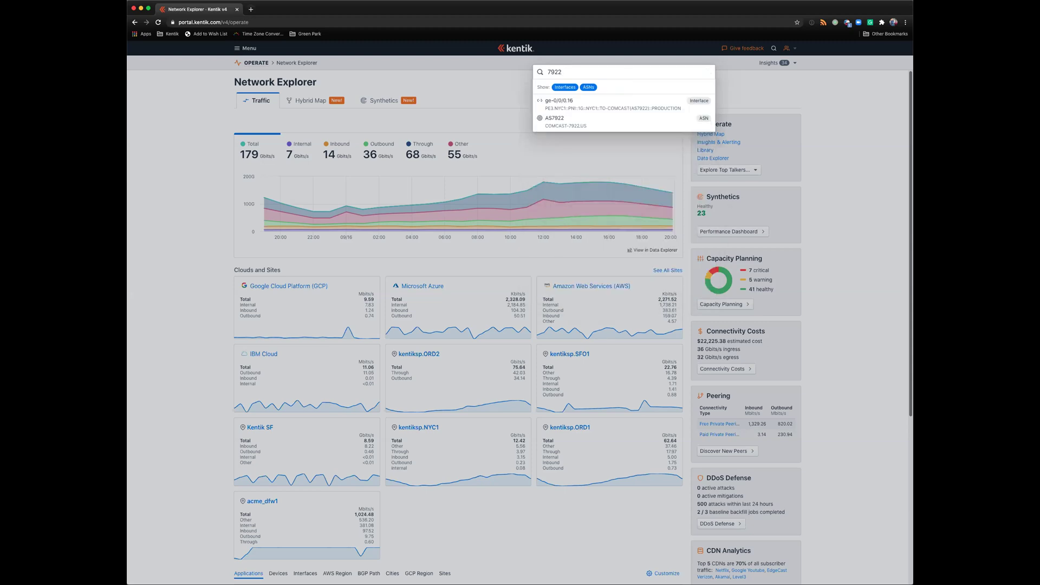
{"action": "left_click", "coordinate": [596, 118]}
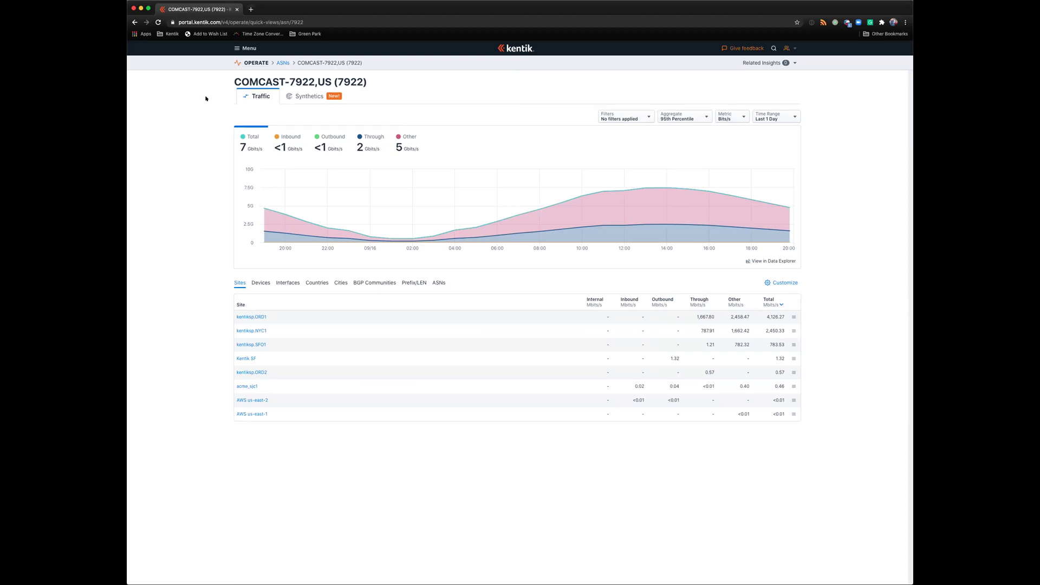
Show AS7922's Synthetics results and scroll through the per-agent latency, jitter and loss table
{"action": "left_click", "coordinate": [298, 97]}
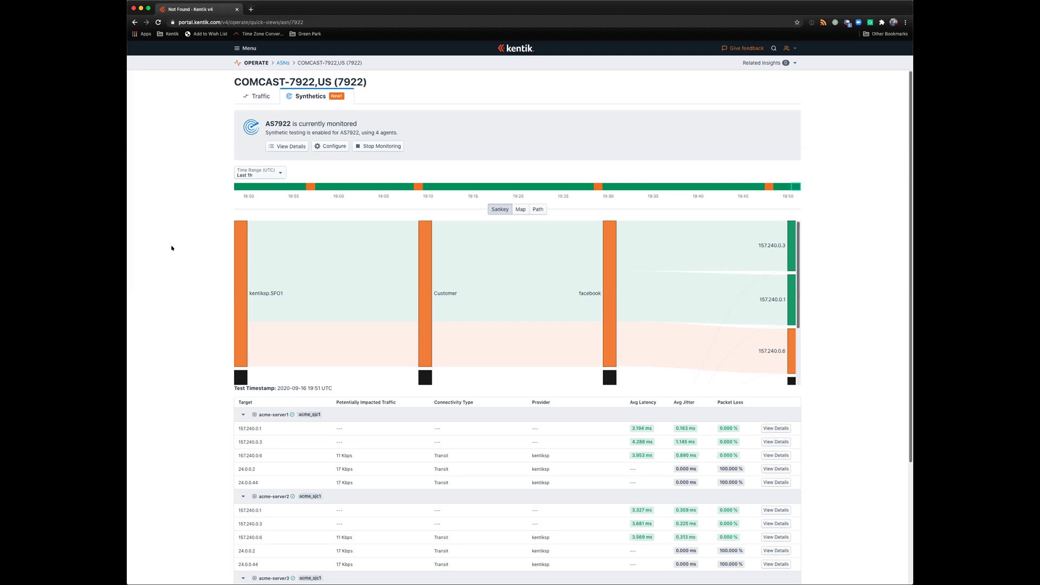
{"action": "scroll", "coordinate": [182, 247], "scroll_direction": "down", "scroll_amount": 5}
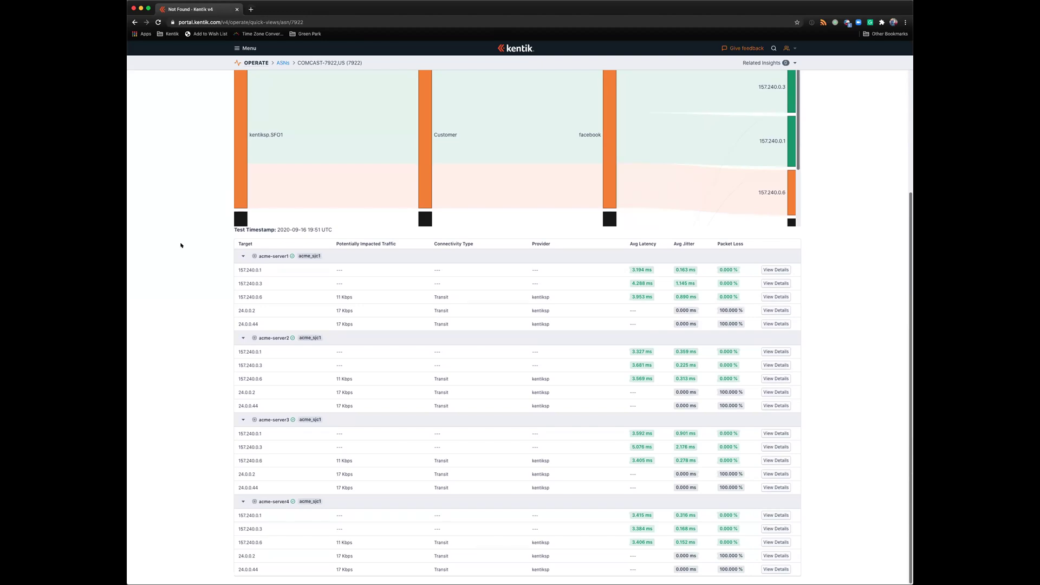
{"action": "scroll", "coordinate": [181, 245], "scroll_direction": "up", "scroll_amount": 2}
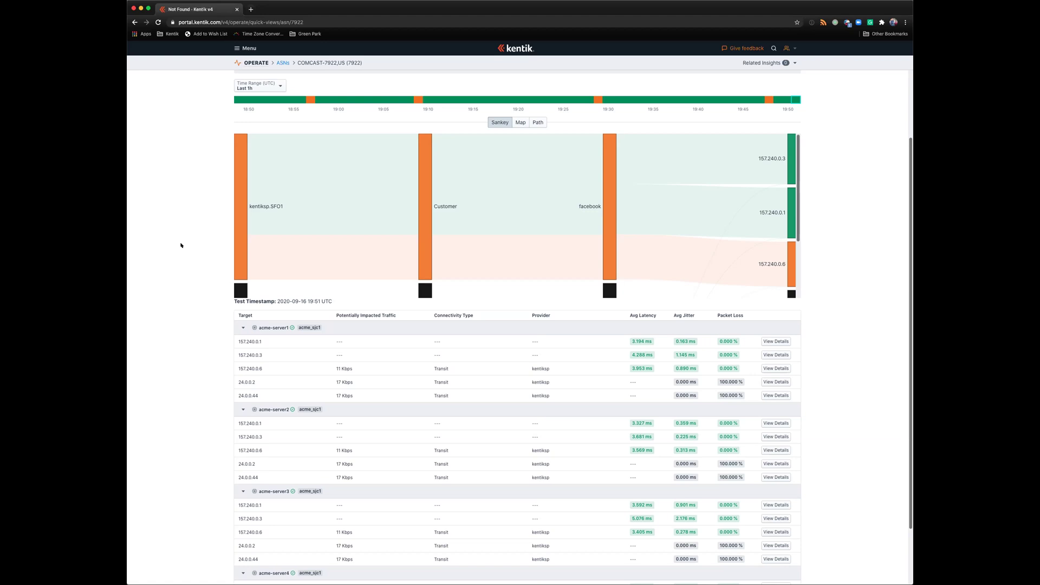
{"action": "scroll", "coordinate": [181, 245], "scroll_direction": "up", "scroll_amount": 3}
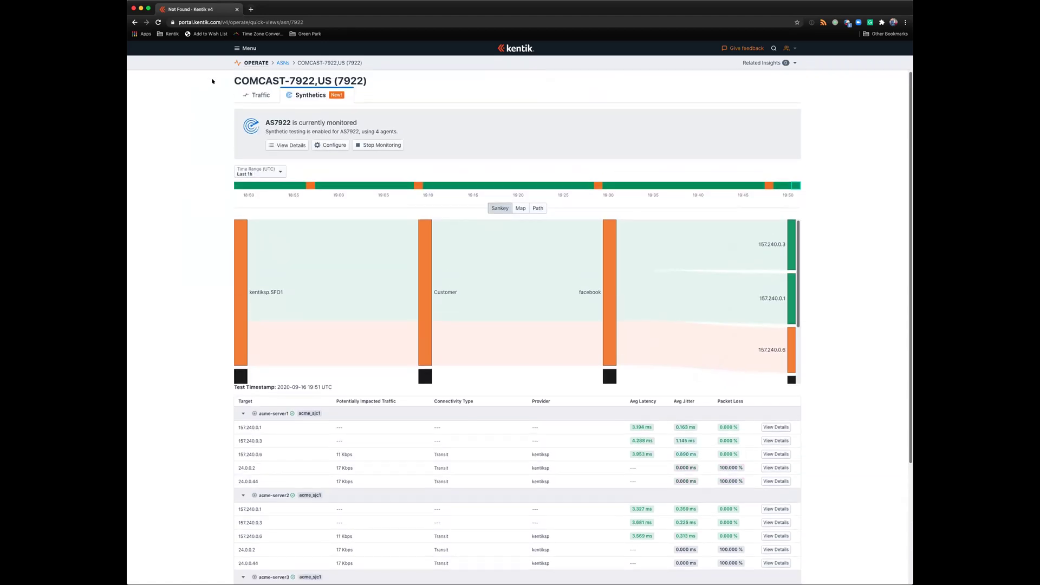
Go to Synthetics > Performance Dashboard from the main menu
{"action": "left_click", "coordinate": [245, 47]}
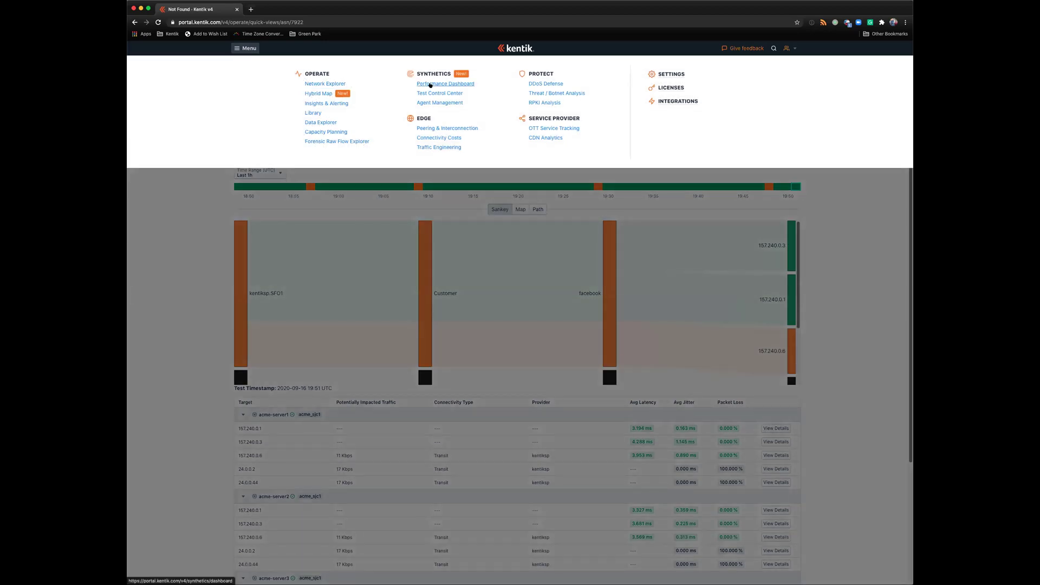
{"action": "left_click", "coordinate": [431, 84]}
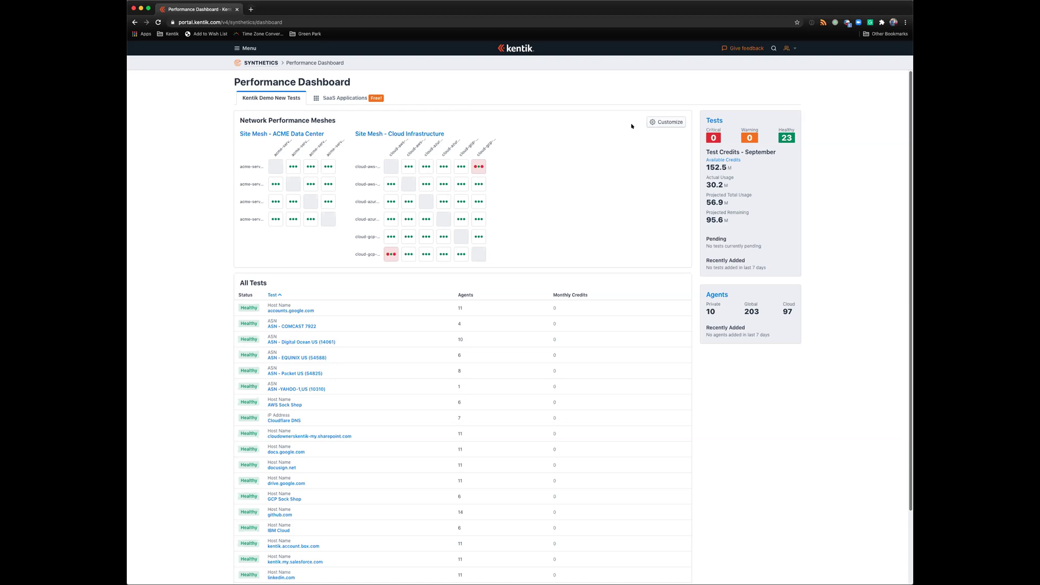
{"action": "left_click", "coordinate": [658, 122]}
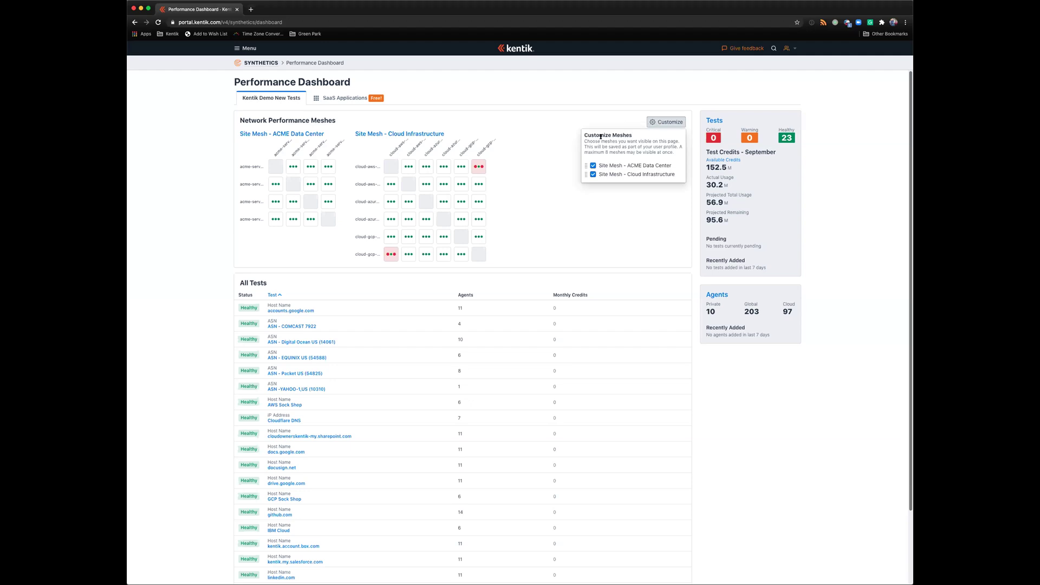
{"action": "left_click", "coordinate": [616, 174]}
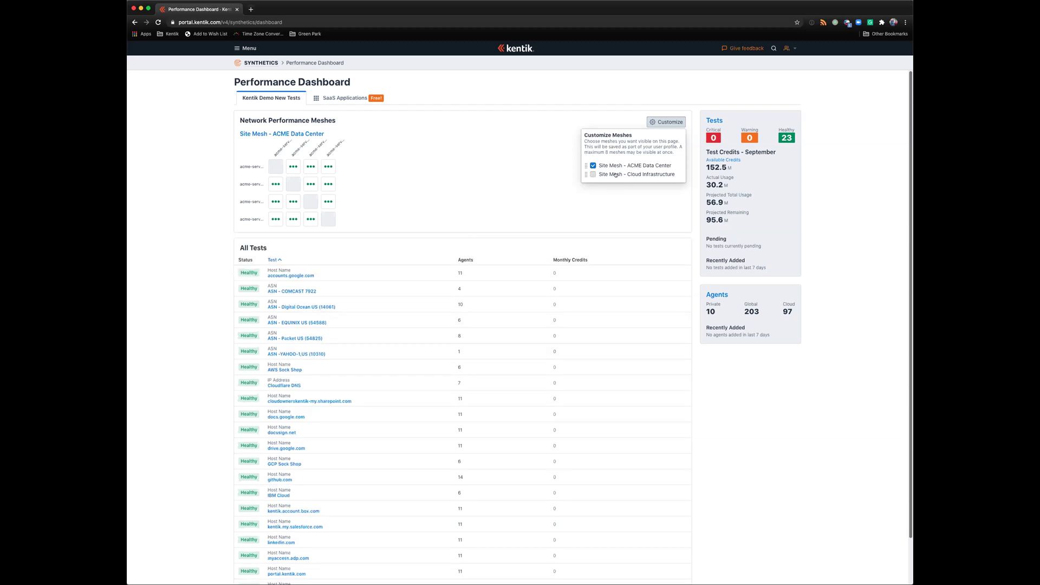
{"action": "left_click", "coordinate": [616, 174]}
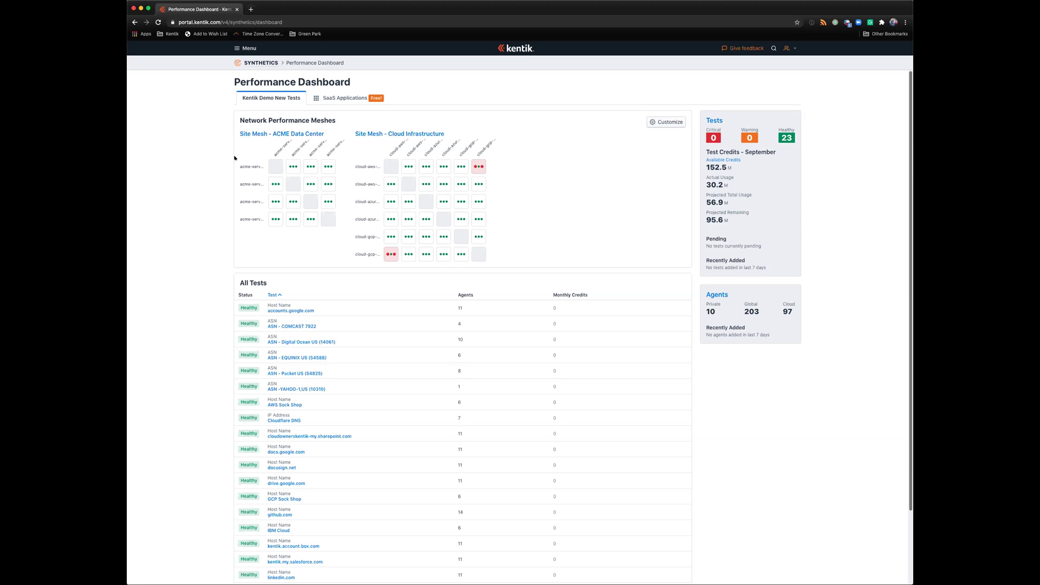
{"action": "mouse_move", "coordinate": [274, 185]}
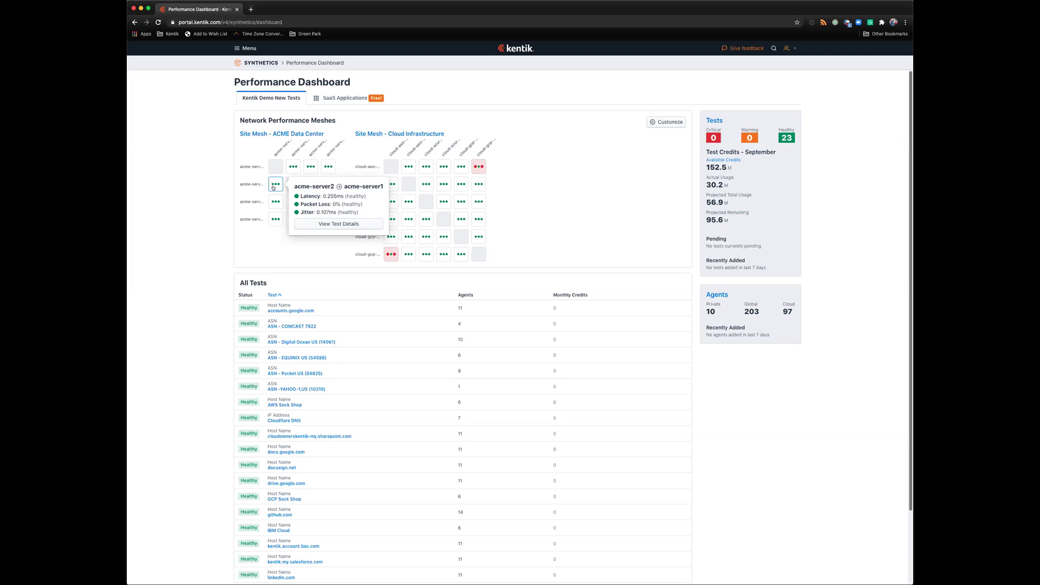
{"action": "left_click", "coordinate": [228, 179]}
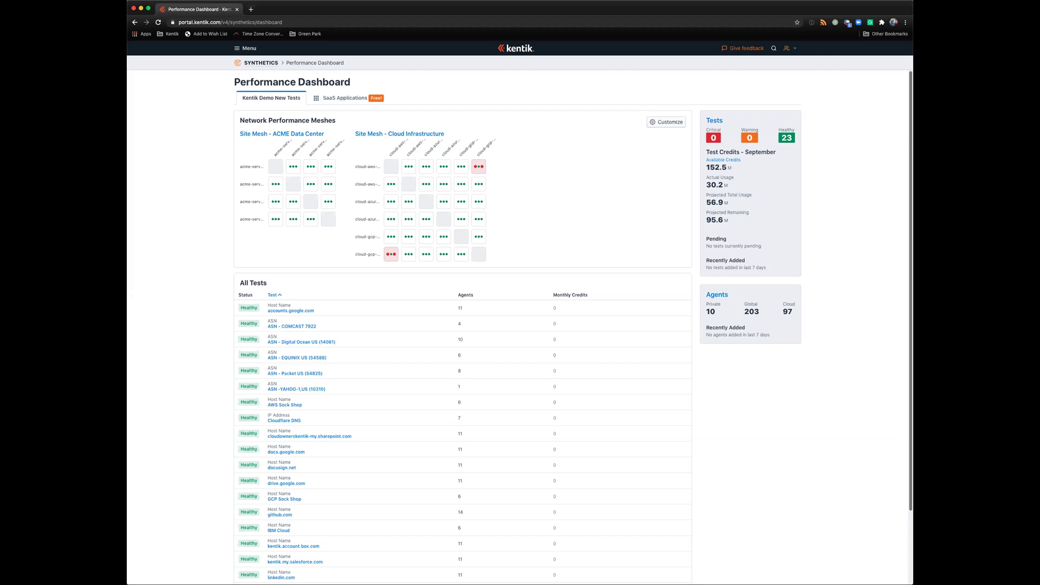
Switch the Performance Dashboard to the SaaS Applications list of services
{"action": "mouse_move", "coordinate": [476, 163]}
{"action": "left_click", "coordinate": [325, 98]}
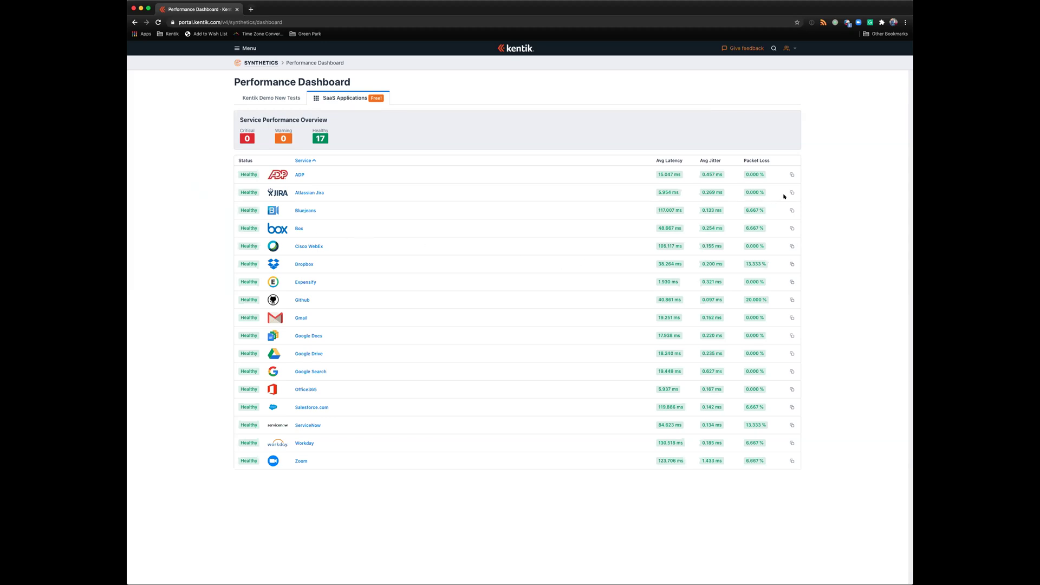
Start a new box.com test from the Box row and name it 'Box Test'
{"action": "left_click", "coordinate": [792, 228]}
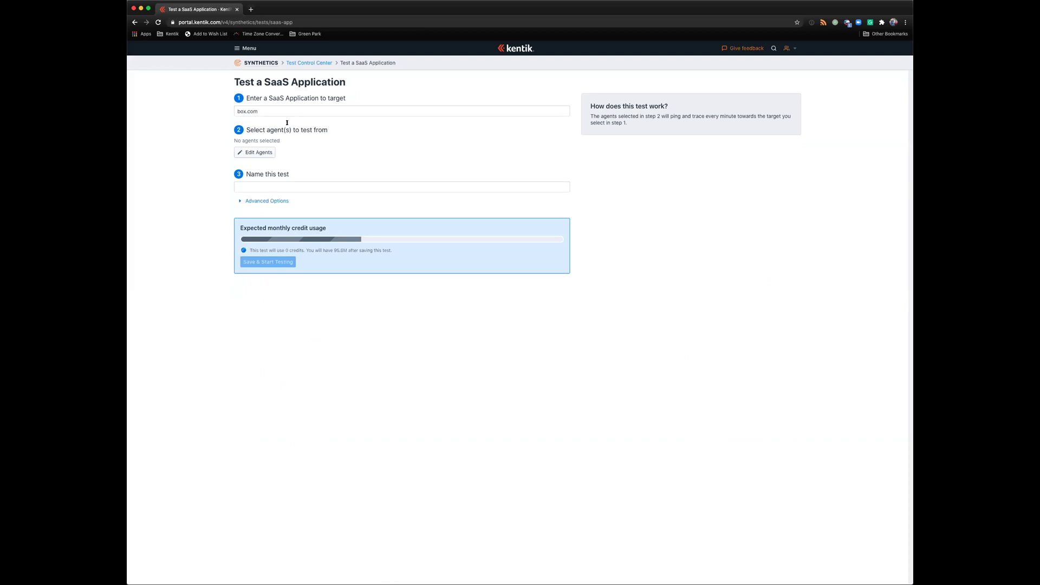
{"action": "left_click", "coordinate": [250, 184]}
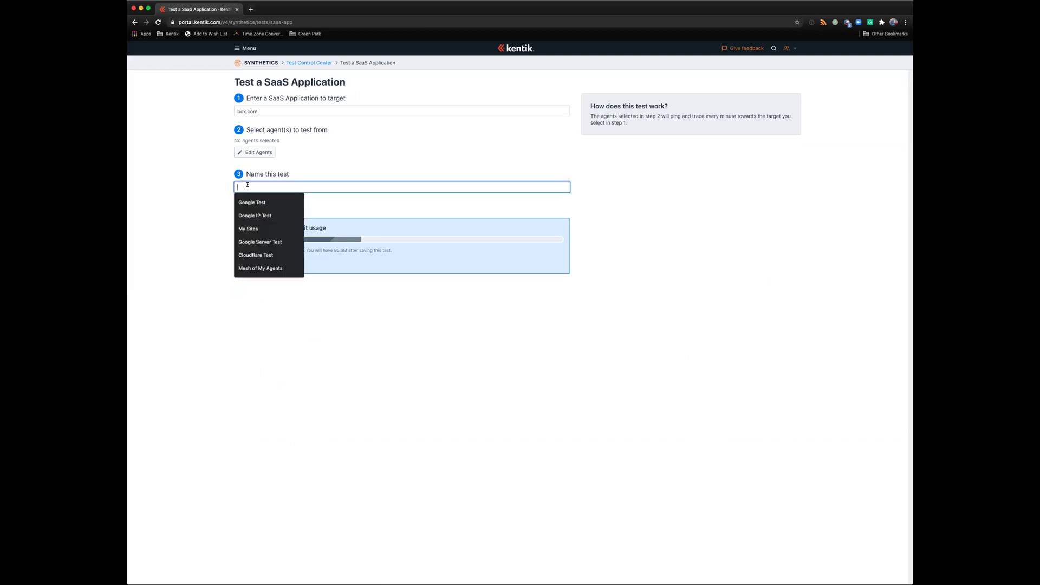
{"action": "type", "text": "Box Test"}
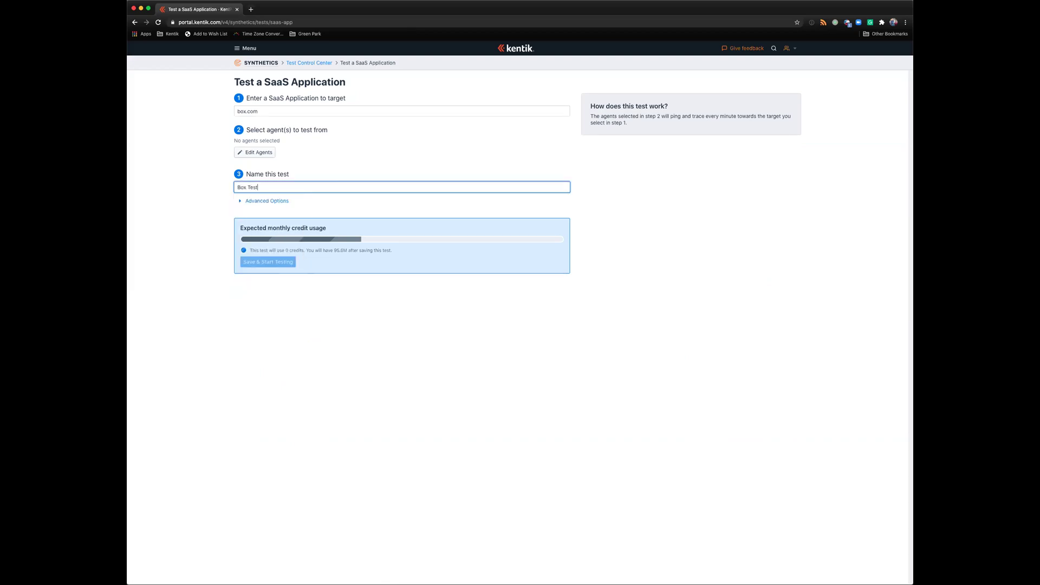
Assign agents acme-server1 through acme-server4 and review the 432.0k credits estimate
{"action": "left_click", "coordinate": [251, 153]}
{"action": "left_click", "coordinate": [479, 260]}
{"action": "left_click", "coordinate": [480, 271]}
{"action": "left_click", "coordinate": [480, 283]}
{"action": "left_click", "coordinate": [479, 295]}
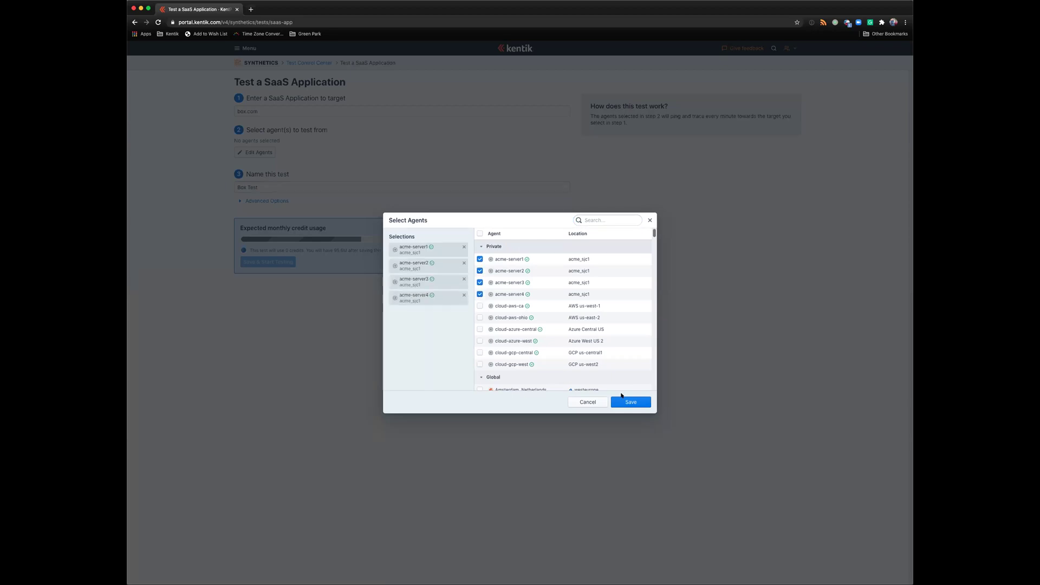
{"action": "key", "text": "Return"}
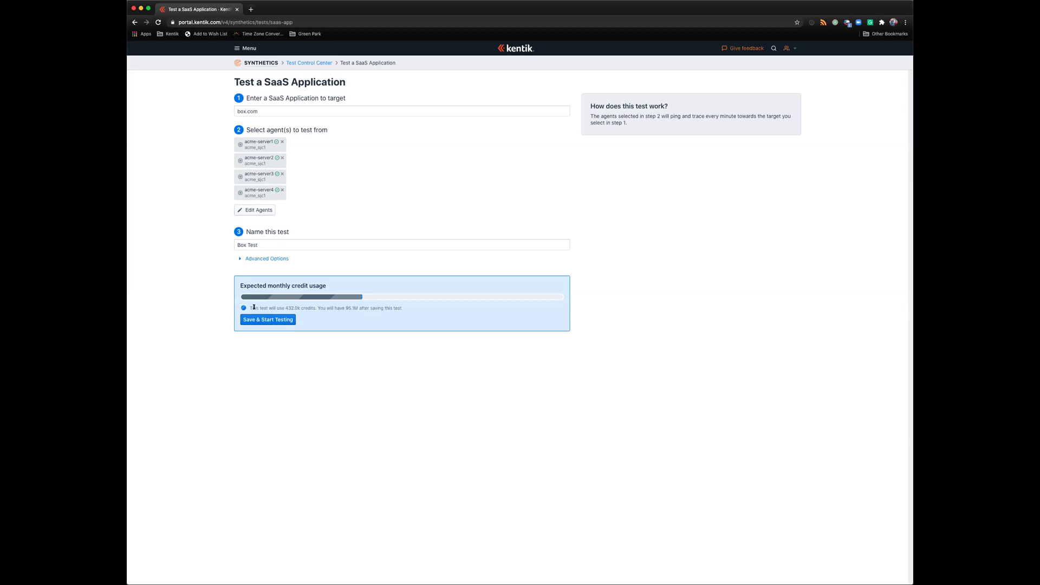
{"action": "left_click_drag", "start_coordinate": [285, 308], "coordinate": [400, 308]}
{"action": "left_click", "coordinate": [341, 308]}
{"action": "left_click", "coordinate": [397, 308]}
Open Synthetics > Test Control Center and scroll through the list of tests
{"action": "left_click", "coordinate": [246, 48]}
{"action": "left_click", "coordinate": [420, 93]}
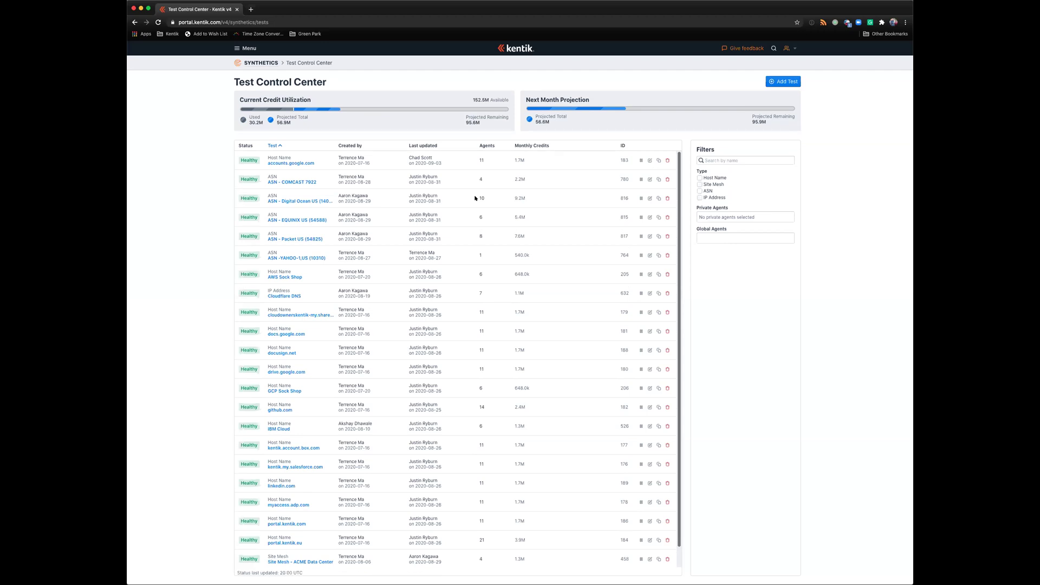
{"action": "scroll", "coordinate": [427, 190], "scroll_direction": "down", "scroll_amount": 1}
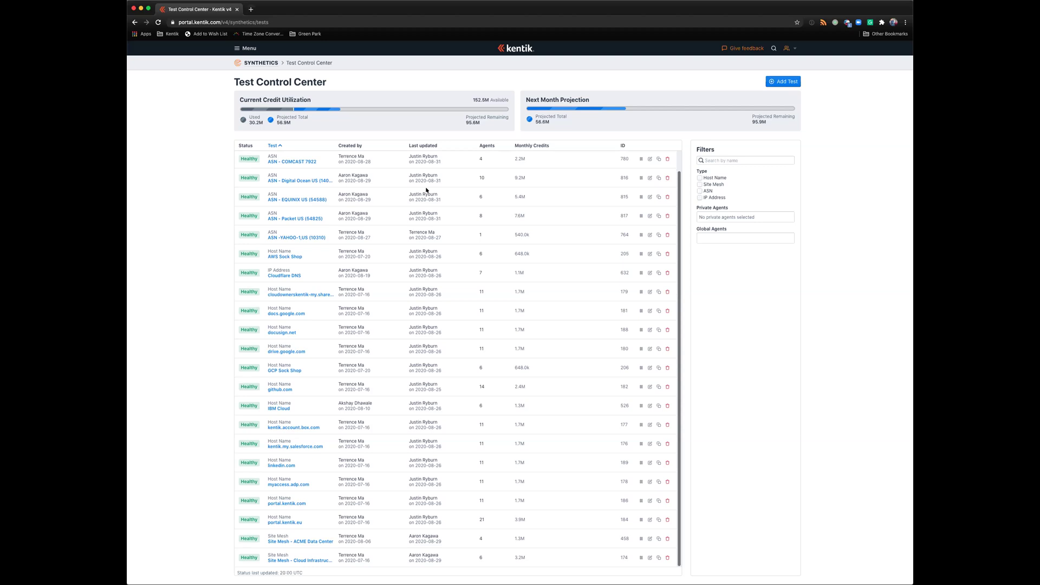
{"action": "scroll", "coordinate": [426, 190], "scroll_direction": "up", "scroll_amount": 1}
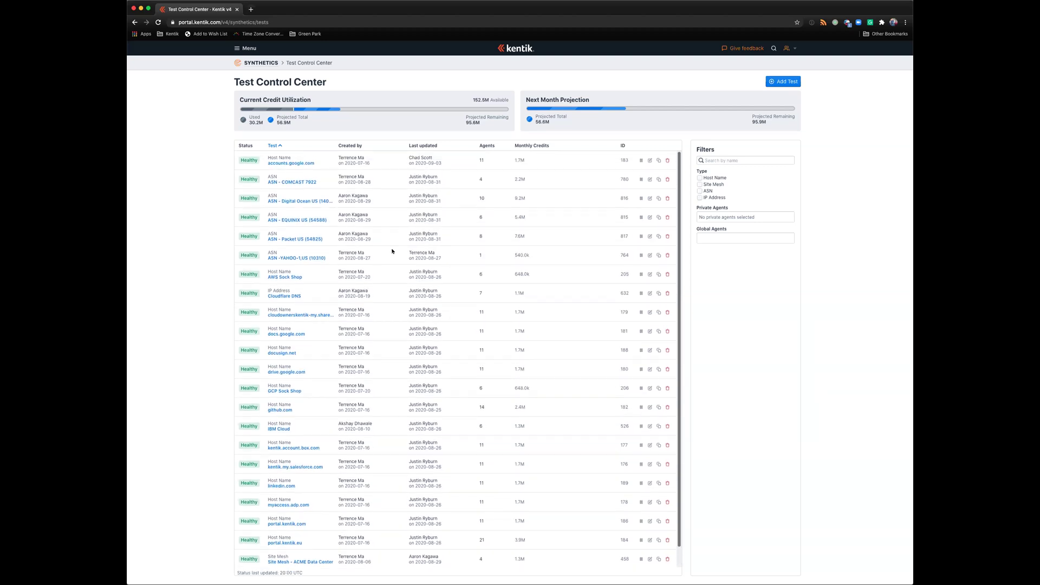
Open the docs.google.com test results and scroll through the results table
{"action": "left_click", "coordinate": [292, 334]}
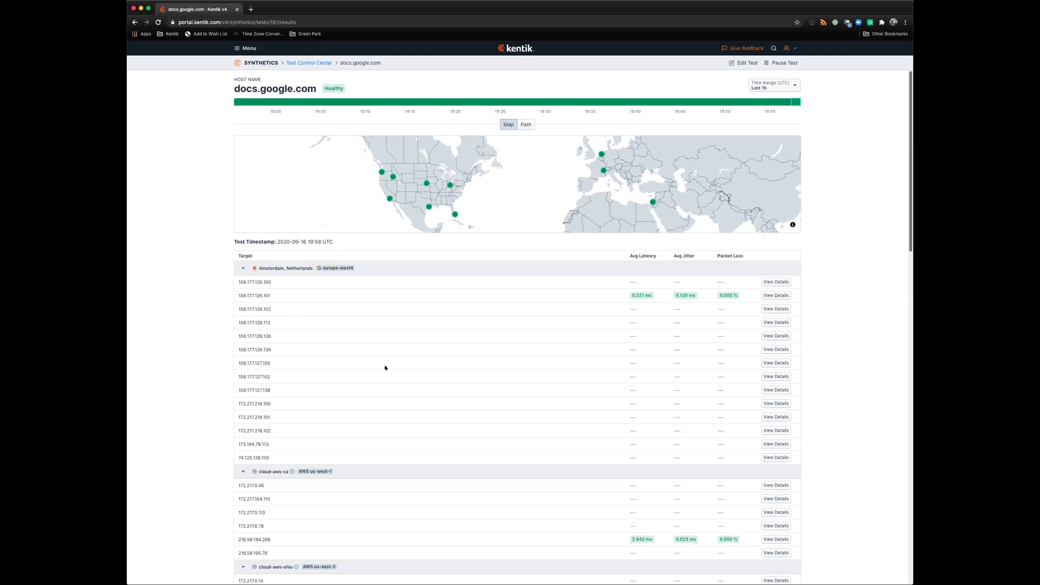
{"action": "scroll", "coordinate": [386, 367], "scroll_direction": "down", "scroll_amount": 2}
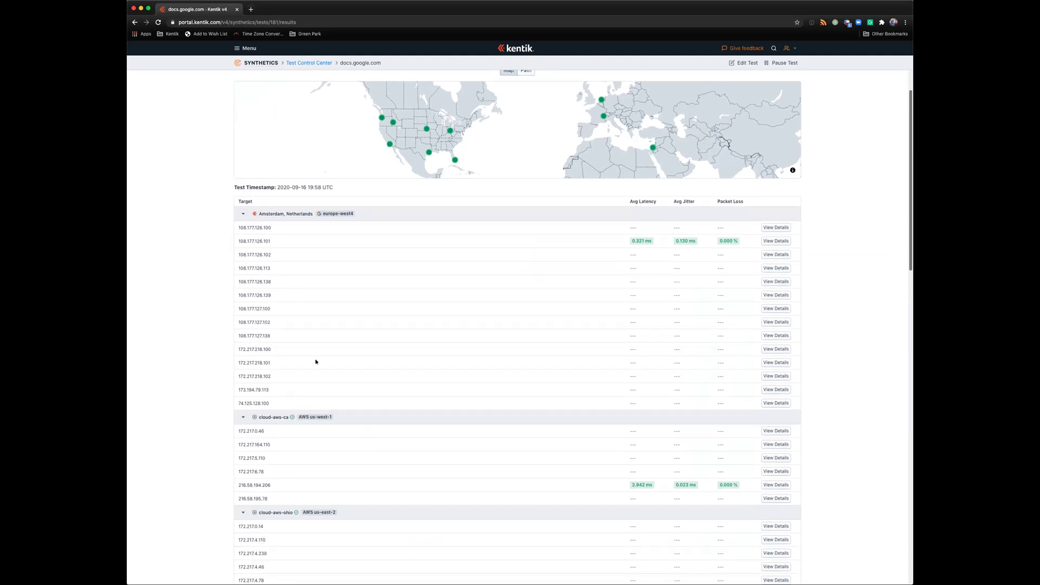
{"action": "scroll", "coordinate": [372, 472], "scroll_direction": "down", "scroll_amount": 6}
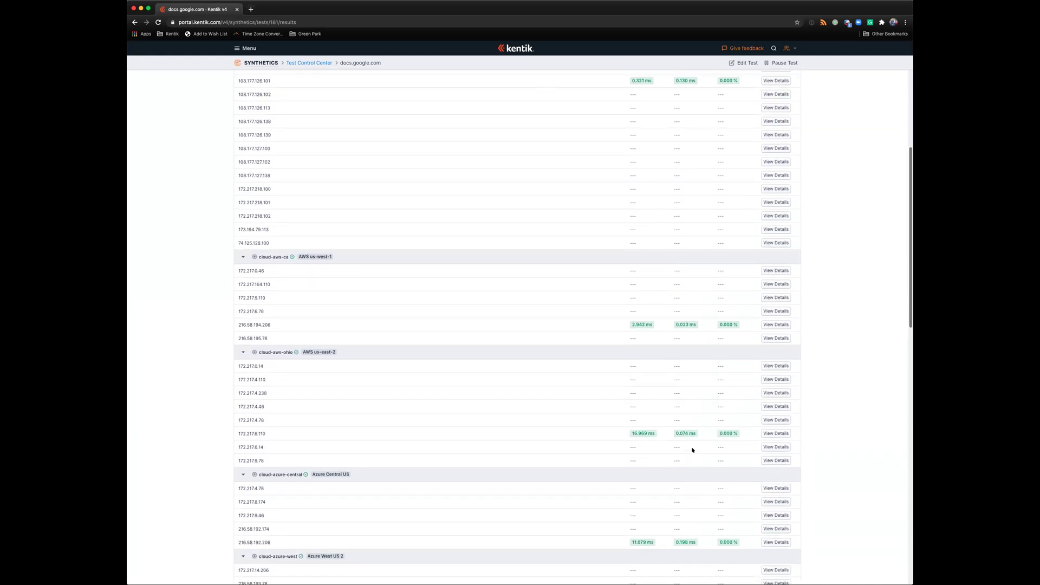
{"action": "scroll", "coordinate": [692, 449], "scroll_direction": "up", "scroll_amount": 2}
{"action": "scroll", "coordinate": [692, 450], "scroll_direction": "up", "scroll_amount": 6}
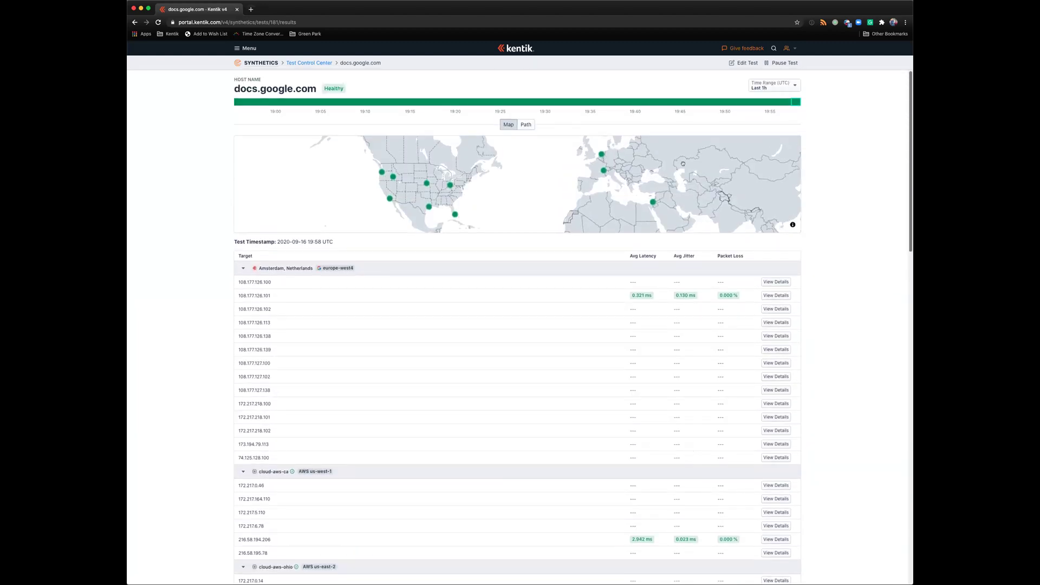
Rewind the results timeline to the 19:51 result
{"action": "left_click", "coordinate": [724, 102]}
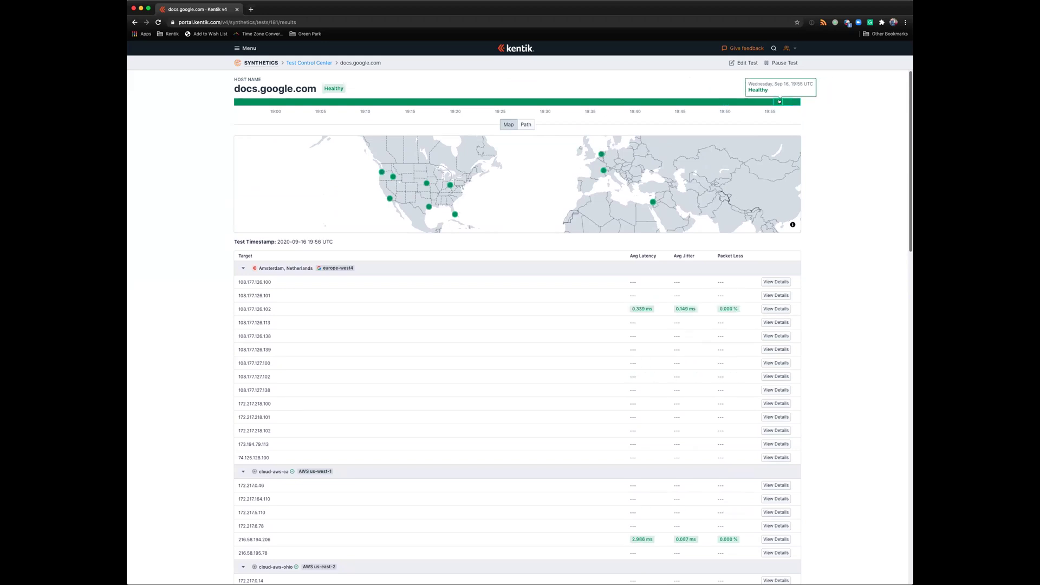
{"action": "left_click", "coordinate": [759, 101]}
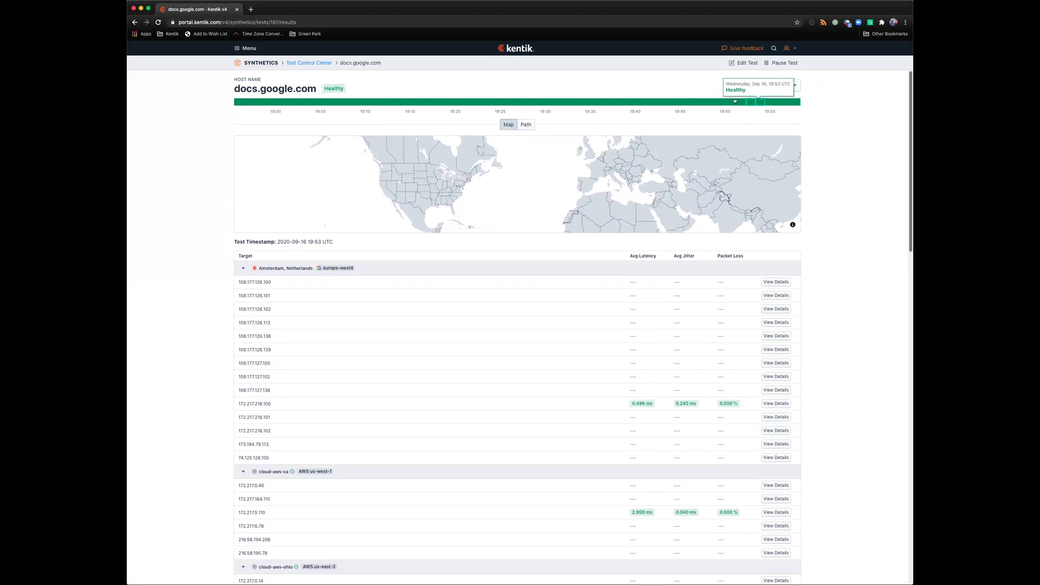
{"action": "left_click", "coordinate": [735, 101]}
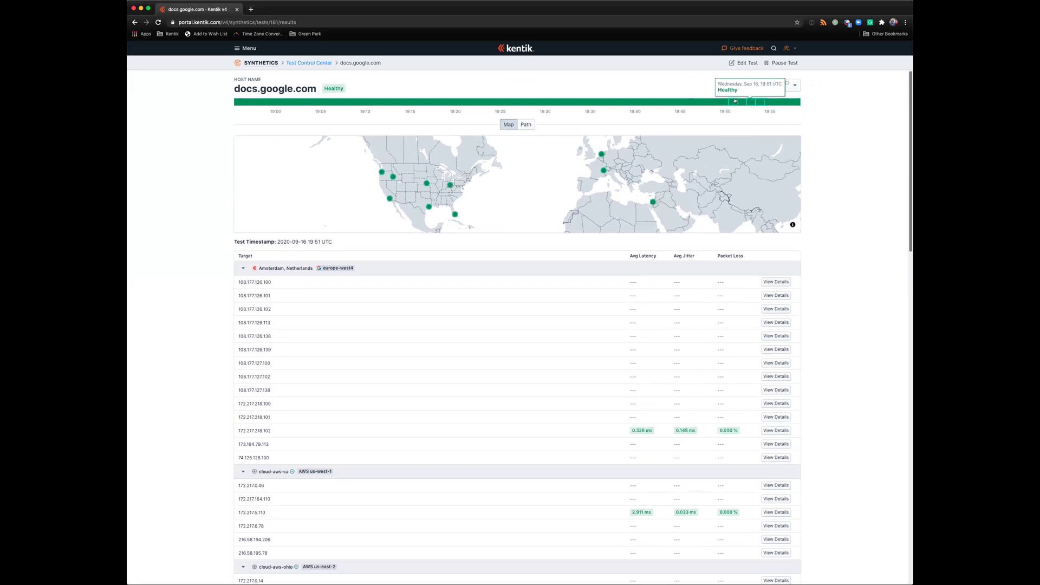
Open the Amsterdam agent's details toward docs.google.com showing latency, packet loss and jitter charts
{"action": "left_click", "coordinate": [775, 431]}
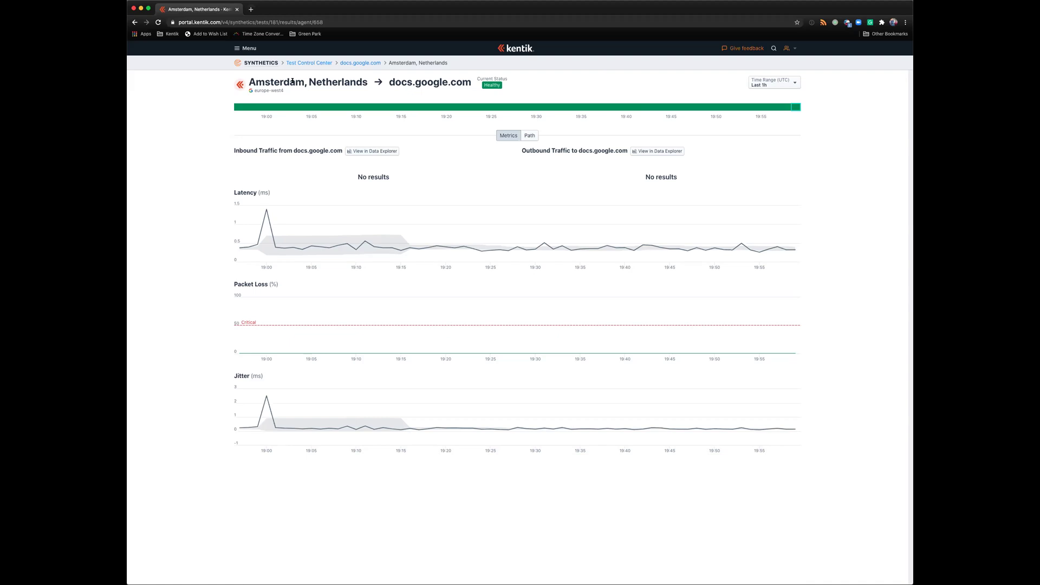
{"action": "left_click_drag", "start_coordinate": [255, 82], "coordinate": [469, 81]}
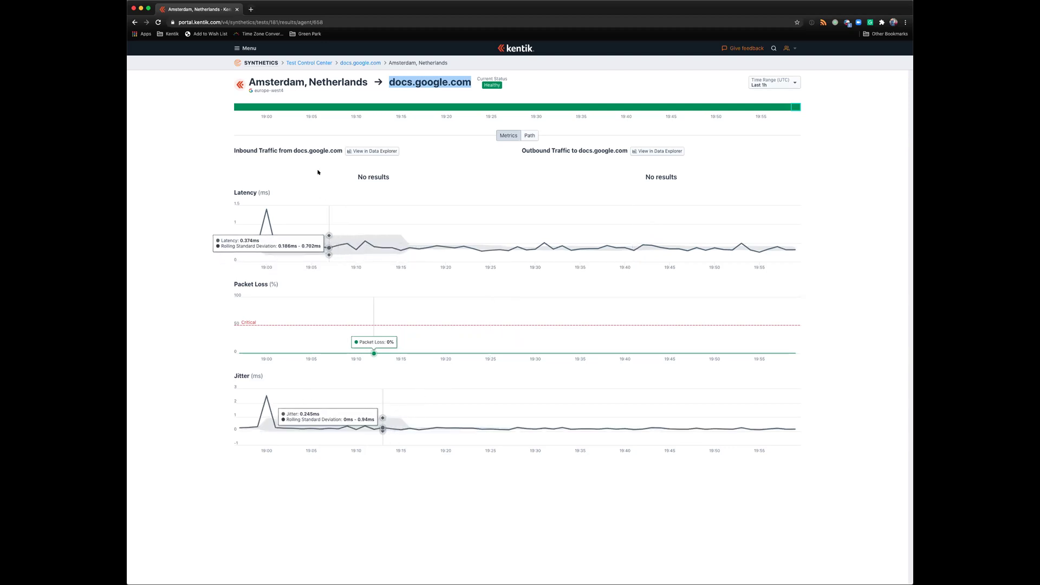
From the Test Control Center, start a new Site Mesh test named 'My Site Mesh'
{"action": "left_click", "coordinate": [308, 63]}
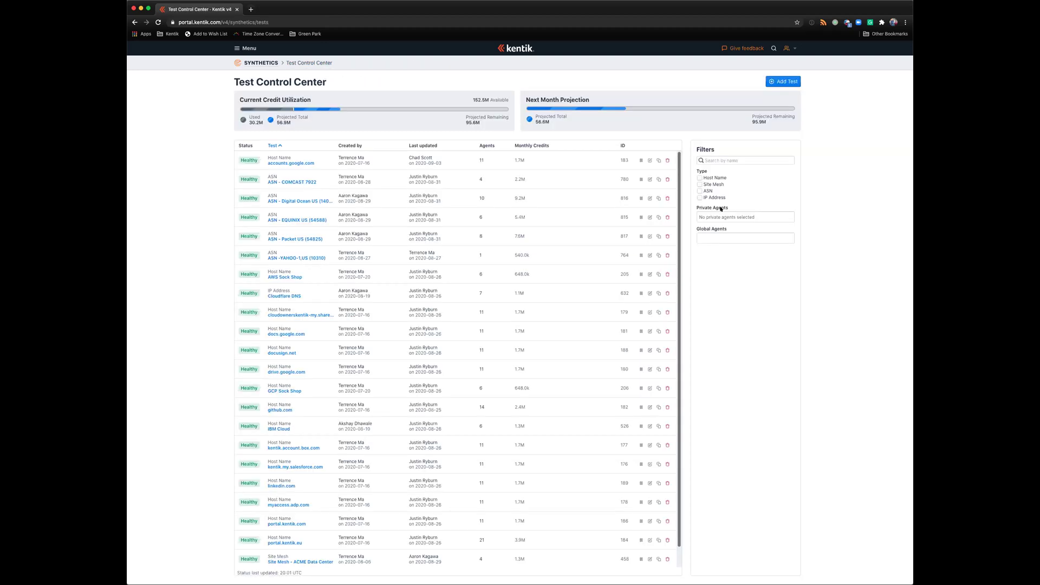
{"action": "left_click", "coordinate": [773, 84]}
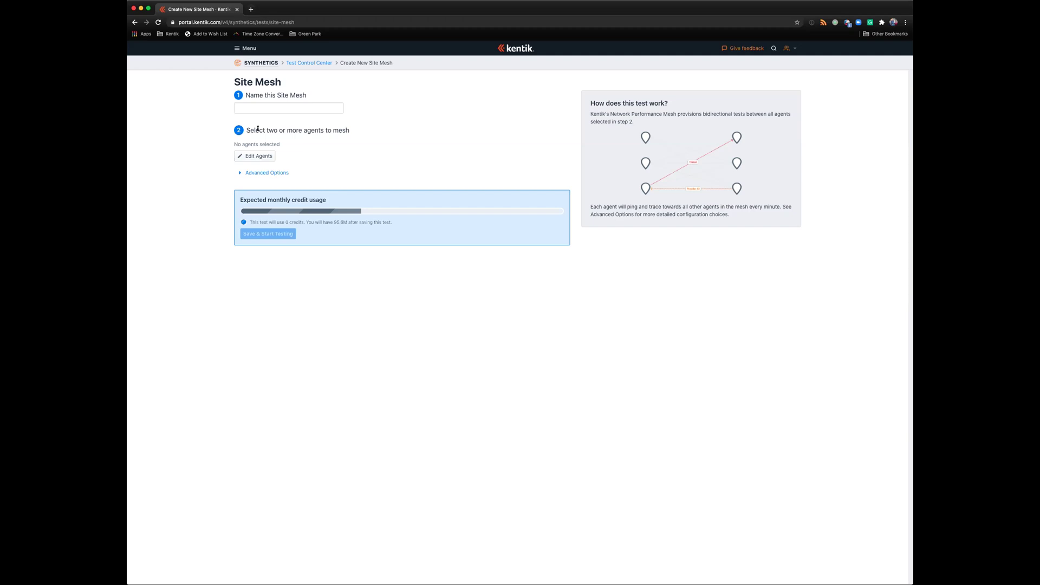
{"action": "left_click", "coordinate": [277, 103]}
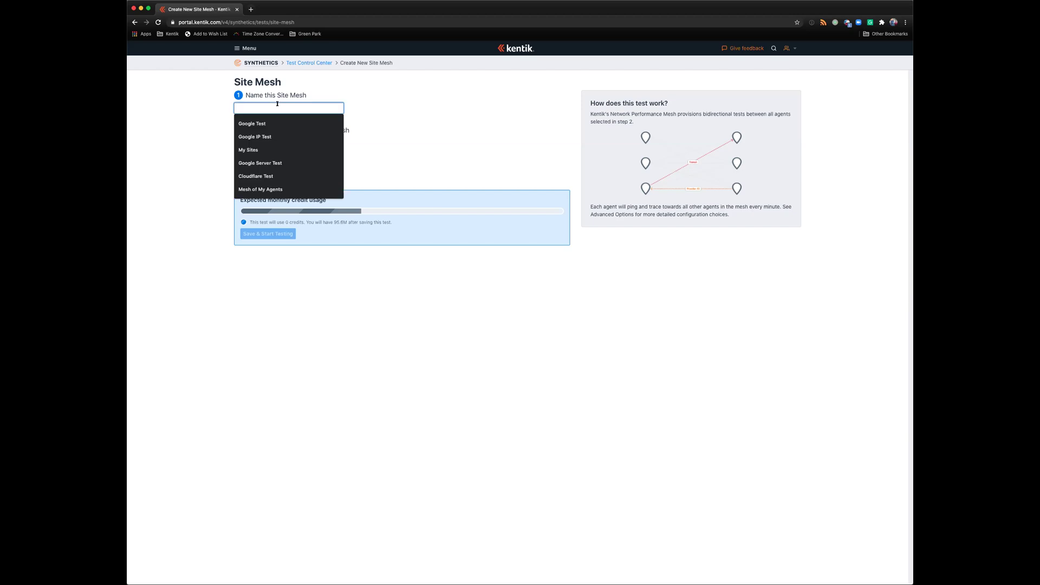
{"action": "type", "text": "My Site T"}
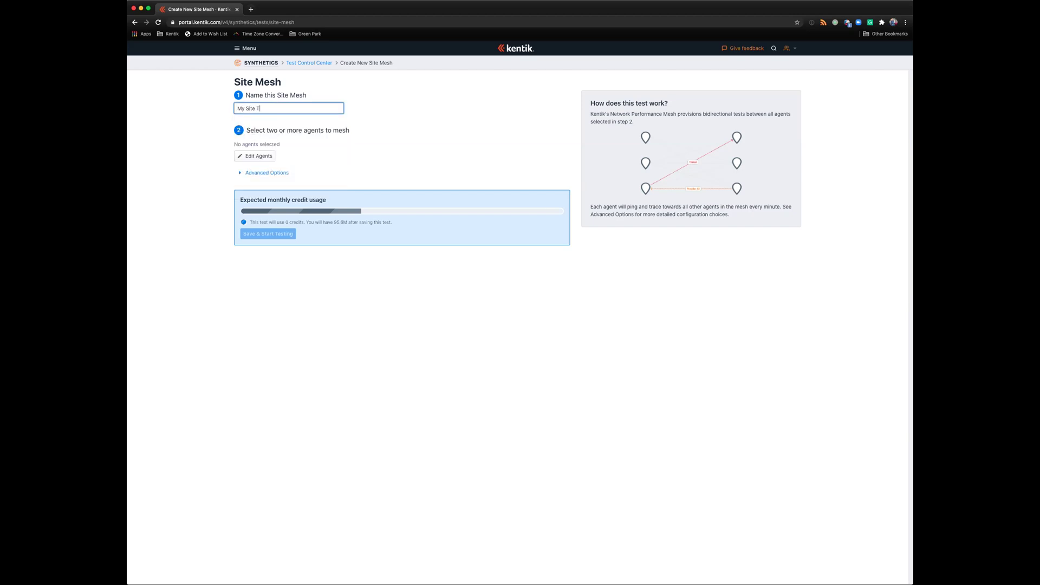
{"action": "key", "text": "BackSpace"}
{"action": "type", "text": "Mesh"}
Add acme-server1, cloud-aws-ohio, cloud-gcp-central and cloud-gcp-west as mesh agents
{"action": "left_click", "coordinate": [262, 156]}
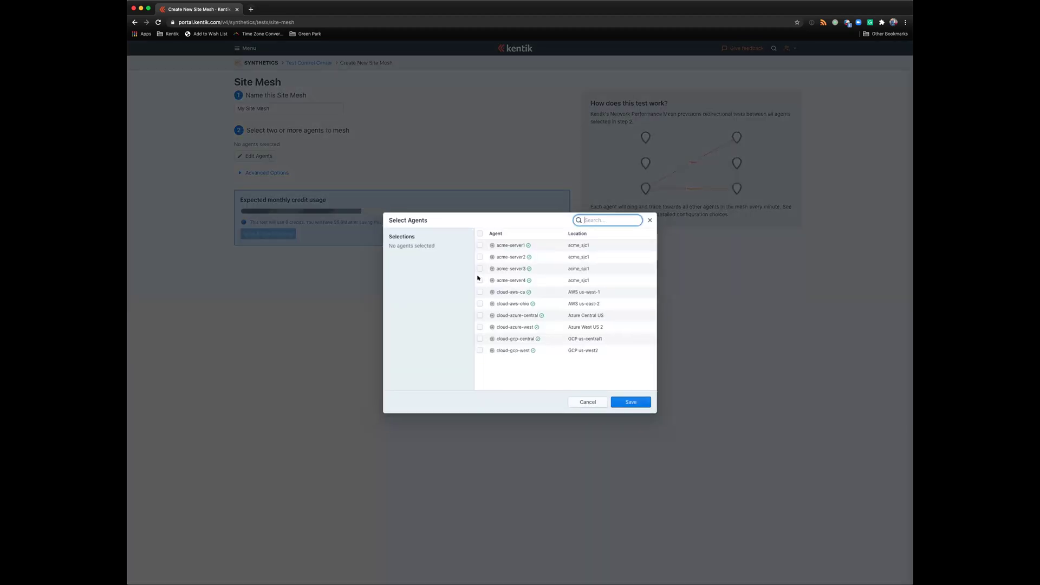
{"action": "left_click", "coordinate": [478, 245]}
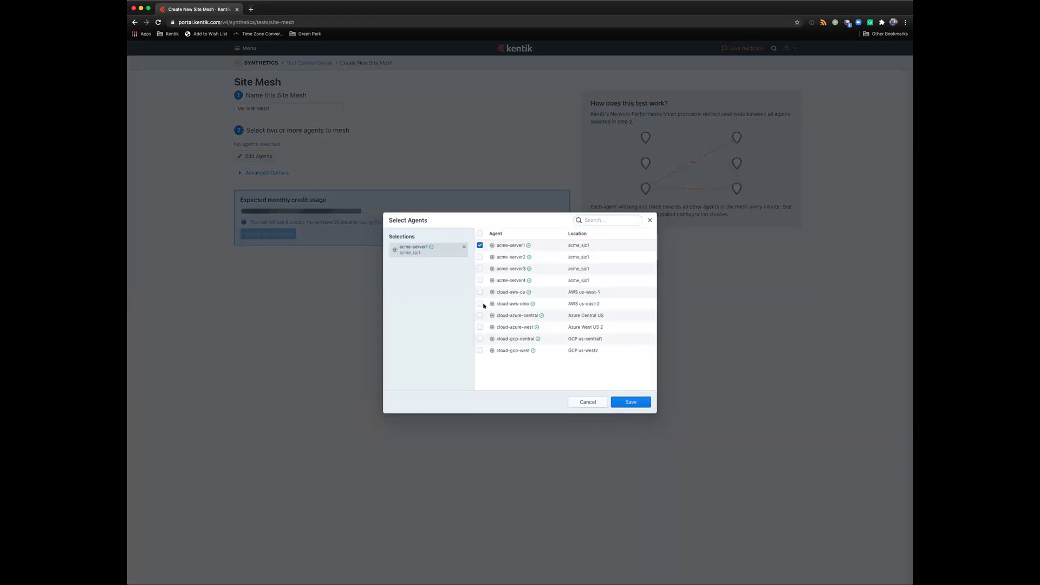
{"action": "left_click", "coordinate": [479, 303]}
{"action": "left_click", "coordinate": [479, 338]}
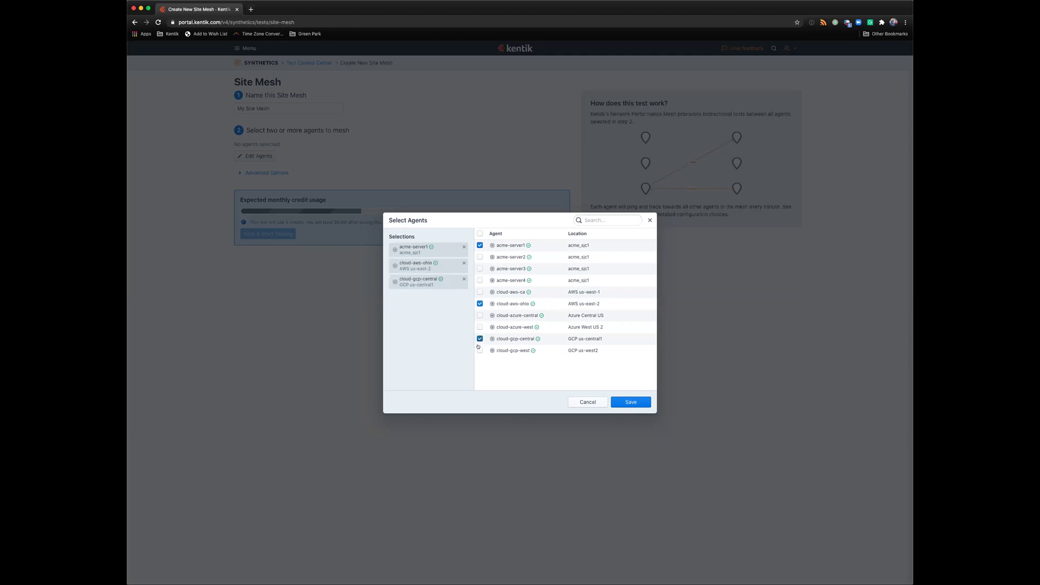
{"action": "left_click", "coordinate": [480, 351]}
{"action": "left_click", "coordinate": [612, 402]}
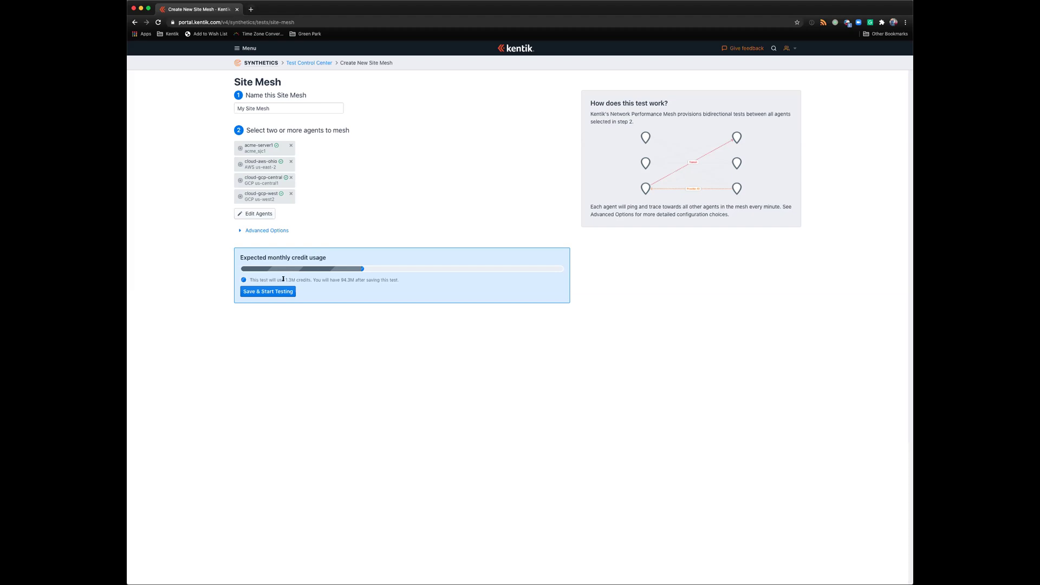
Review the monthly credit usage estimate and go back to the Add Test page
{"action": "left_click_drag", "start_coordinate": [284, 280], "coordinate": [400, 279]}
{"action": "left_click", "coordinate": [357, 335]}
{"action": "key", "text": "super+bracketleft"}
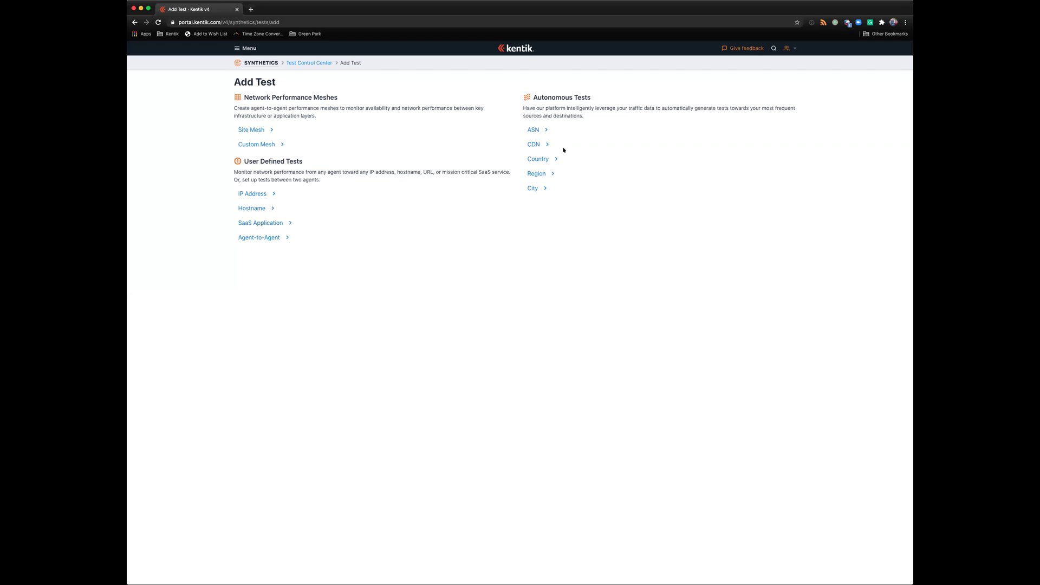
Start a CDN test targeting EdgeCast Verizon (15 Gbps inbound) from the top CDNs list
{"action": "left_click", "coordinate": [533, 144]}
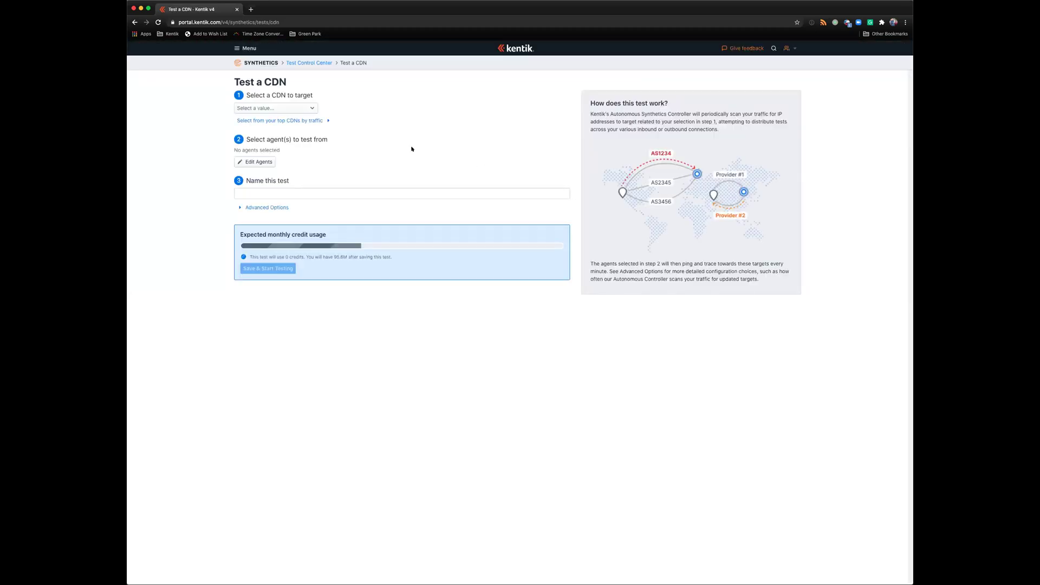
{"action": "left_click", "coordinate": [306, 121]}
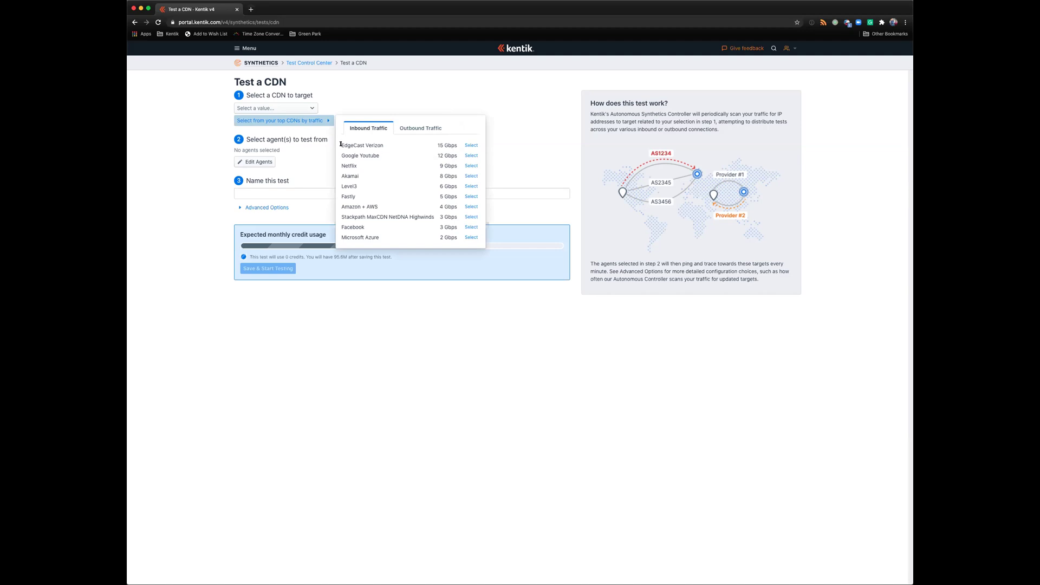
{"action": "left_click_drag", "start_coordinate": [341, 144], "coordinate": [382, 144]}
{"action": "left_click", "coordinate": [473, 146]}
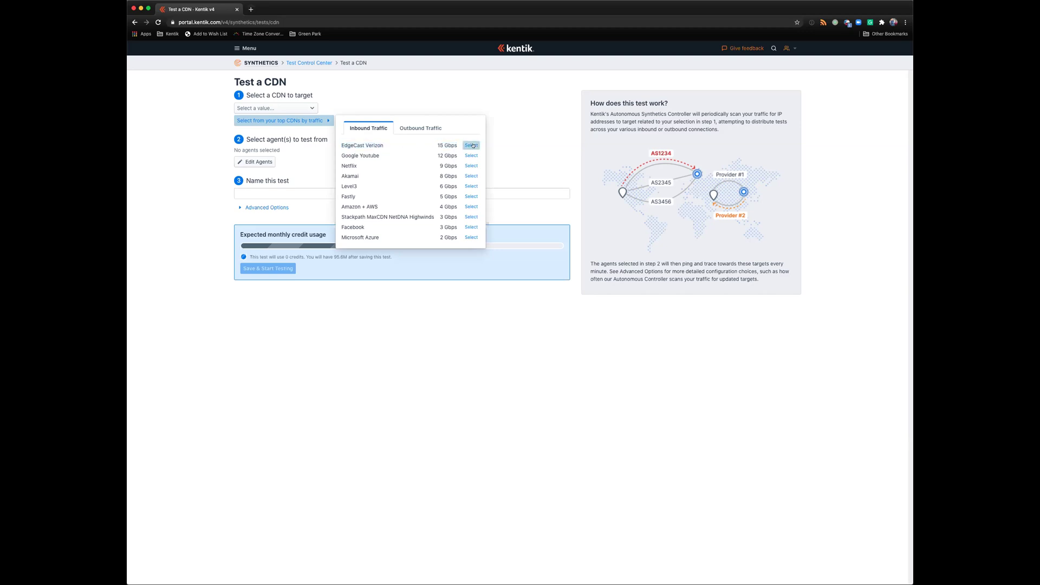
{"action": "left_click", "coordinate": [515, 121]}
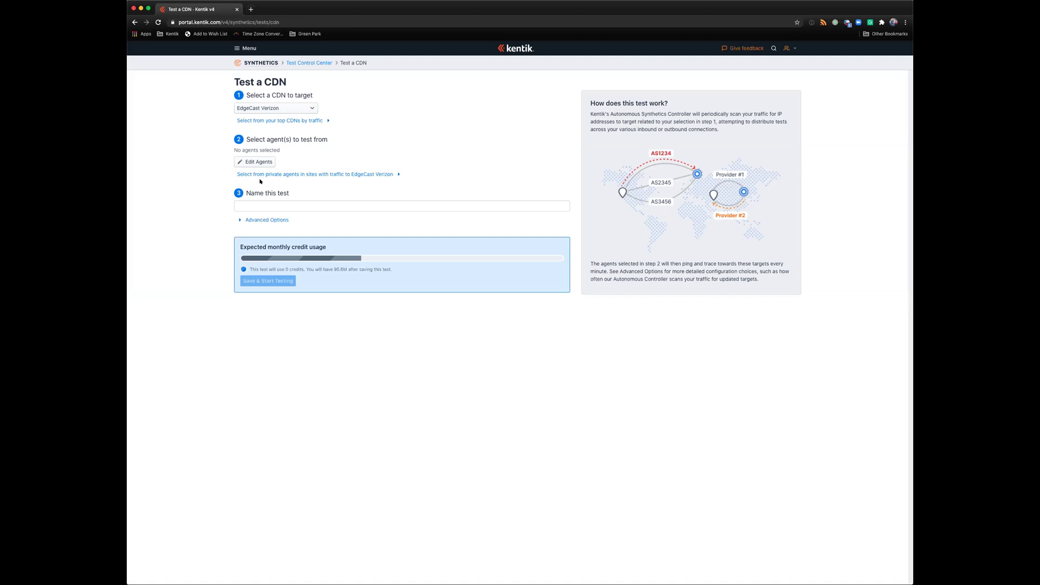
Run the EdgeCast Verizon CDN test from private agent acme-server1
{"action": "left_click", "coordinate": [285, 174]}
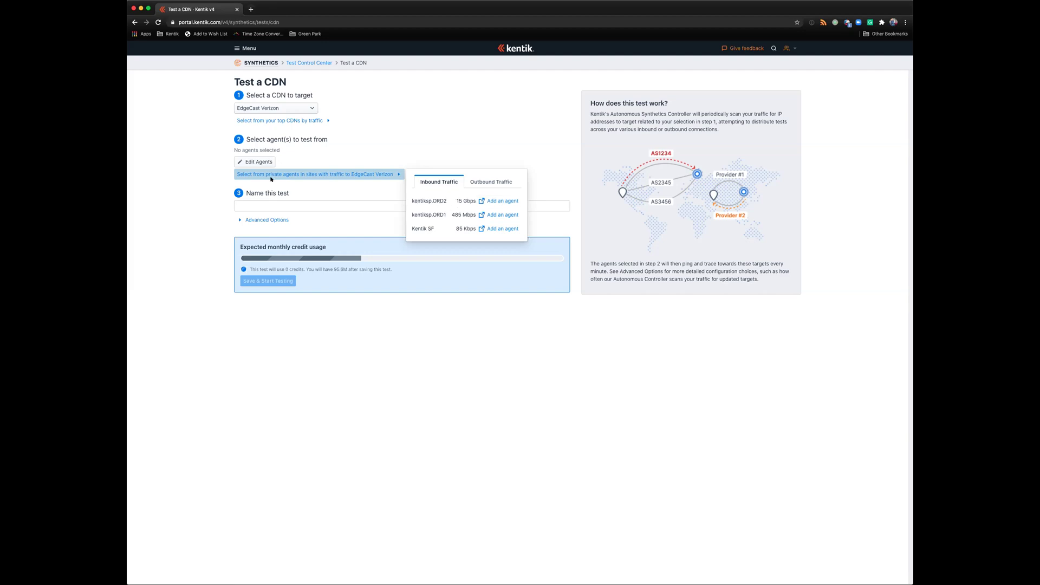
{"action": "left_click", "coordinate": [255, 162]}
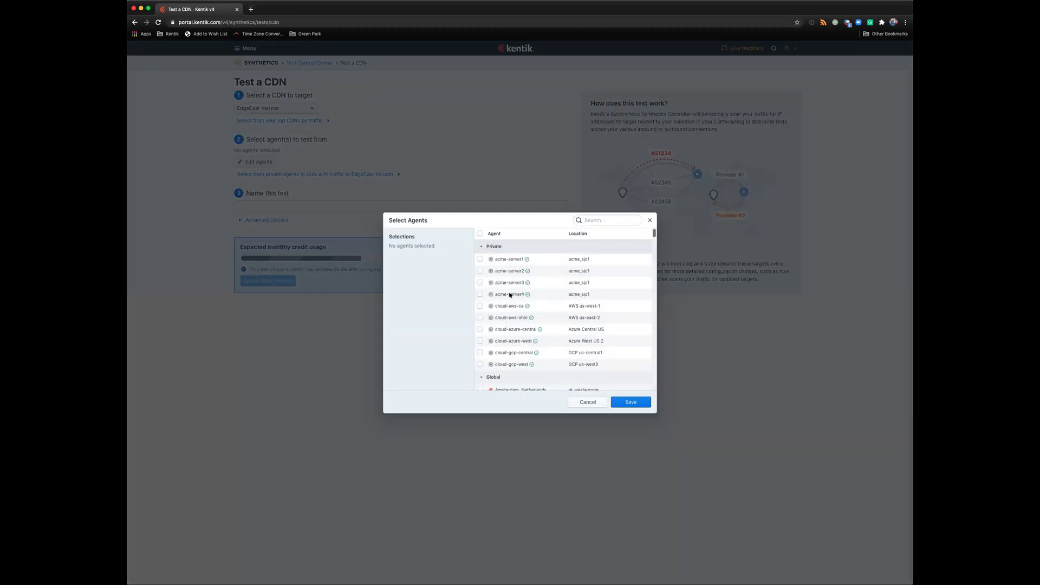
{"action": "left_click", "coordinate": [479, 259]}
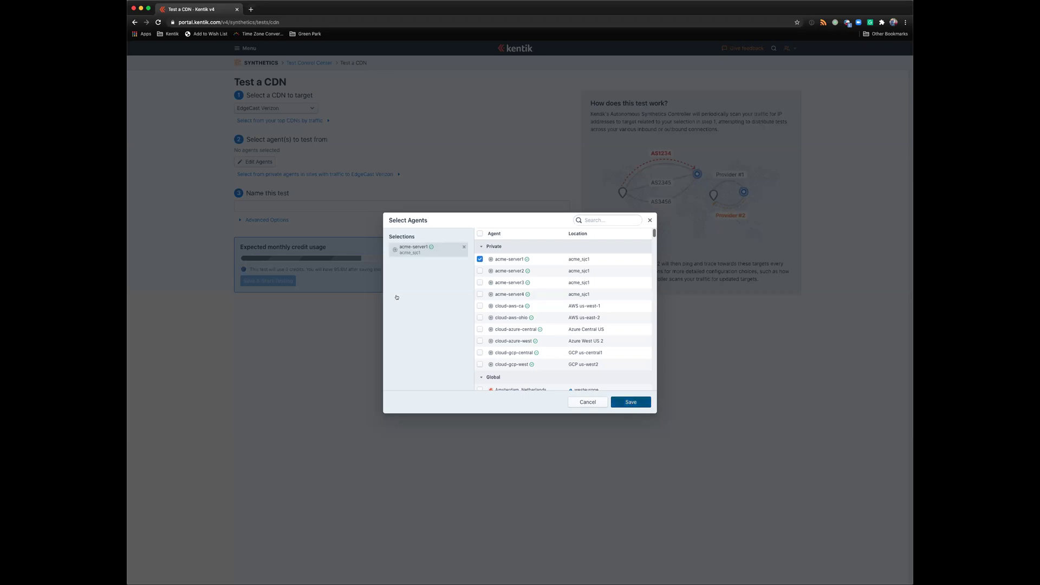
{"action": "left_click", "coordinate": [278, 205]}
Name the CDN test 'Verizon'
{"action": "left_click", "coordinate": [274, 213]}
{"action": "type", "text": "Veri"}
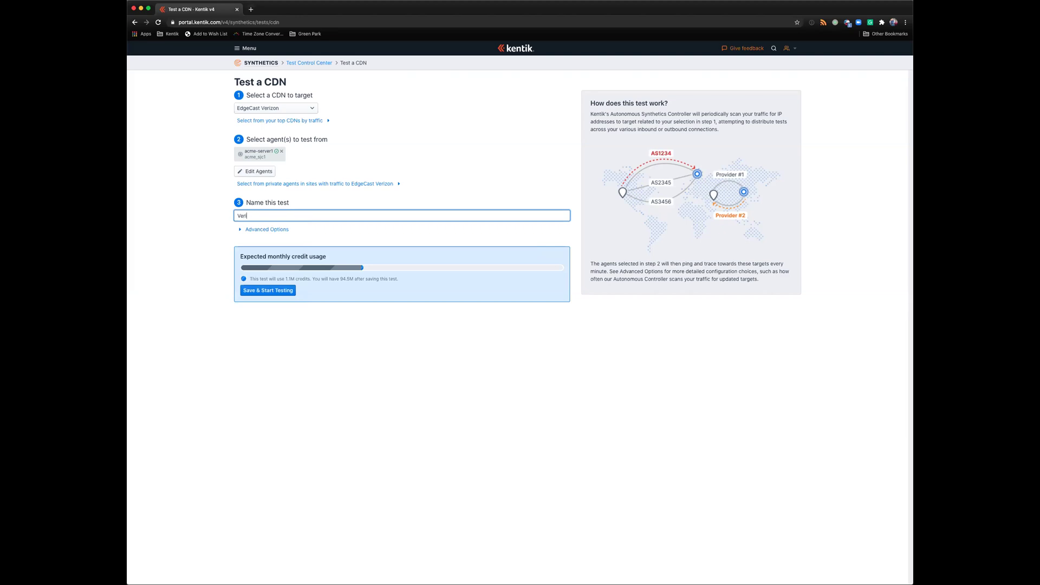
{"action": "type", "text": "zon"}
{"action": "left_click", "coordinate": [287, 274]}
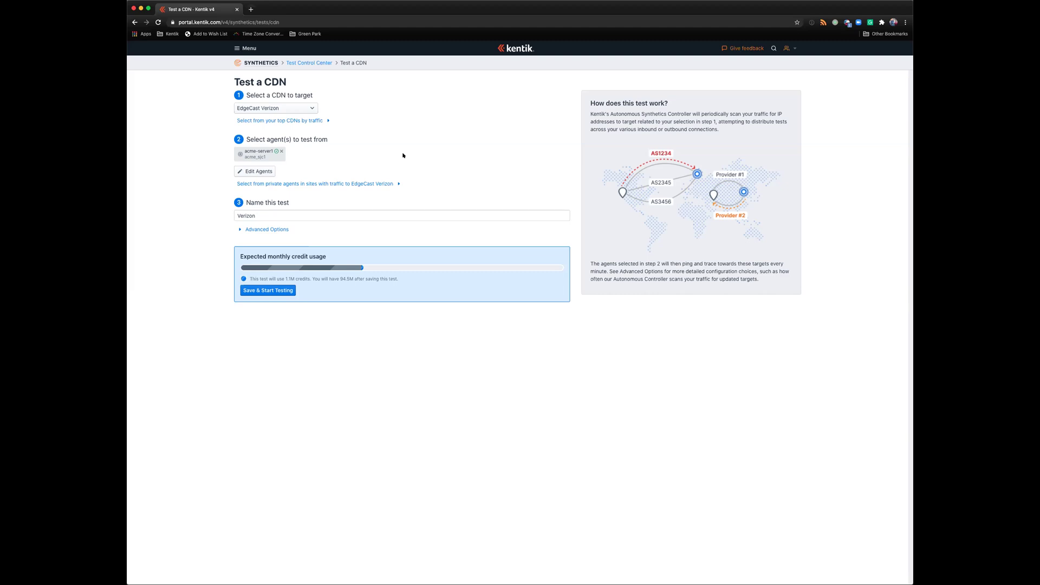
In Agent Management, review Global Agents, collapsing the EMEA, Americas and APAC groups
{"action": "left_click", "coordinate": [245, 48]}
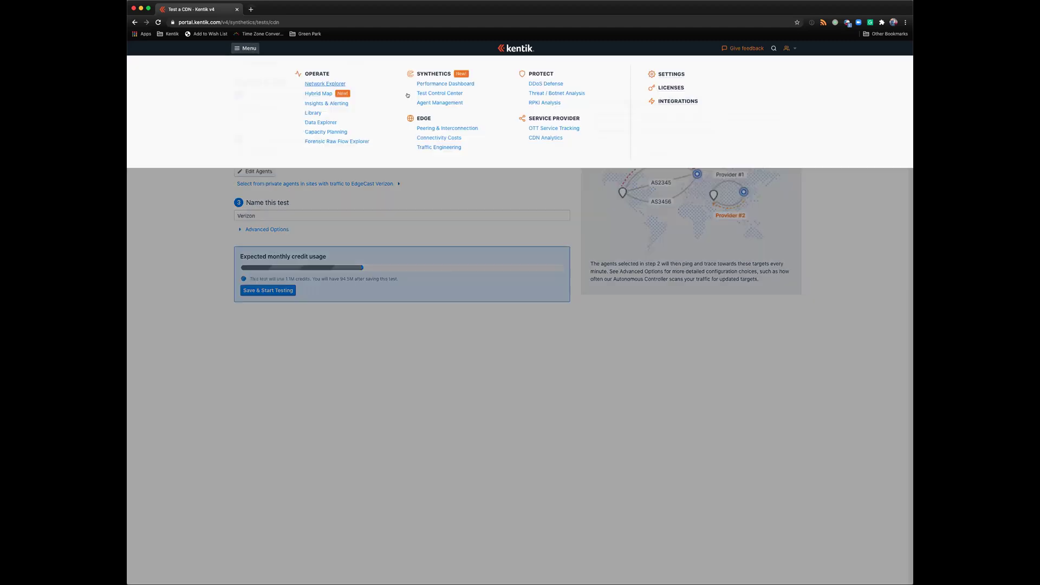
{"action": "left_click", "coordinate": [435, 101]}
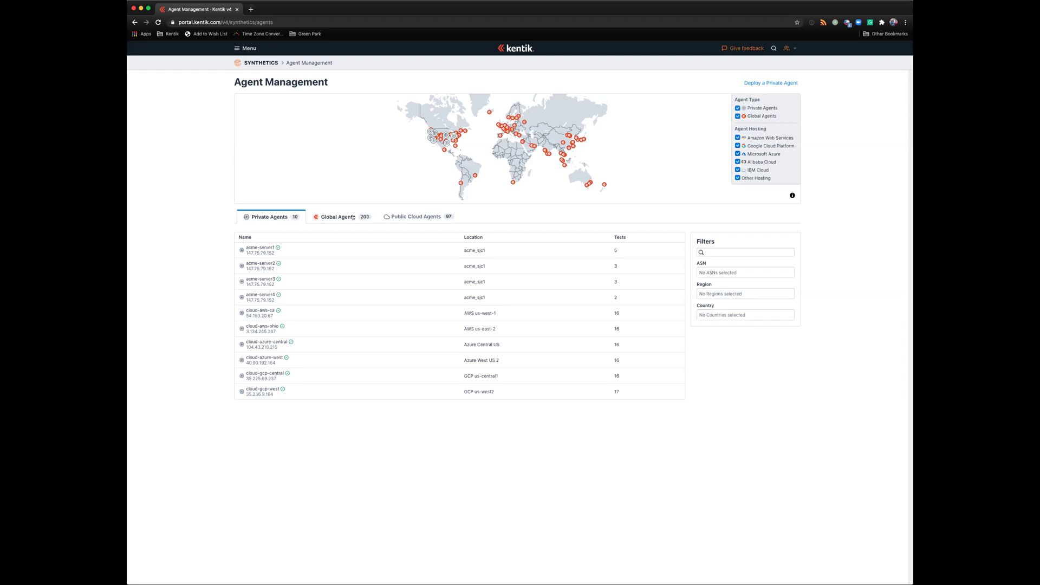
{"action": "left_click", "coordinate": [350, 217]}
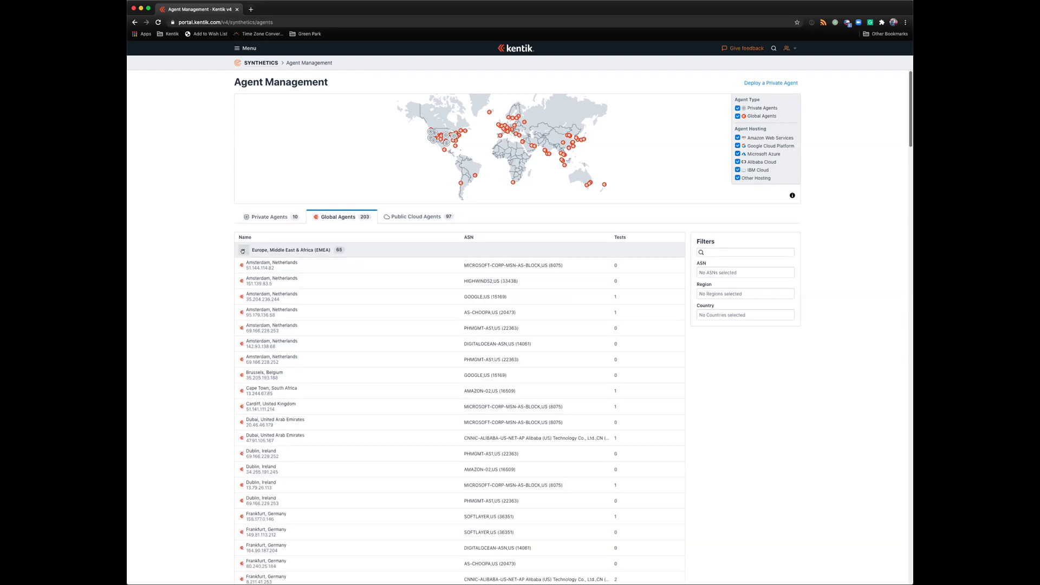
{"action": "left_click", "coordinate": [243, 251]}
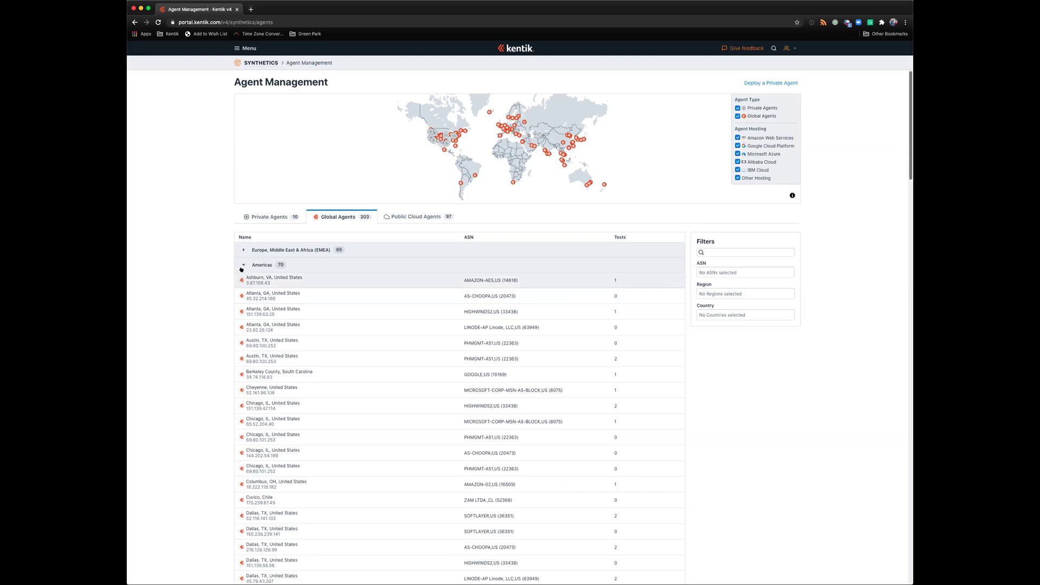
{"action": "left_click", "coordinate": [243, 264]}
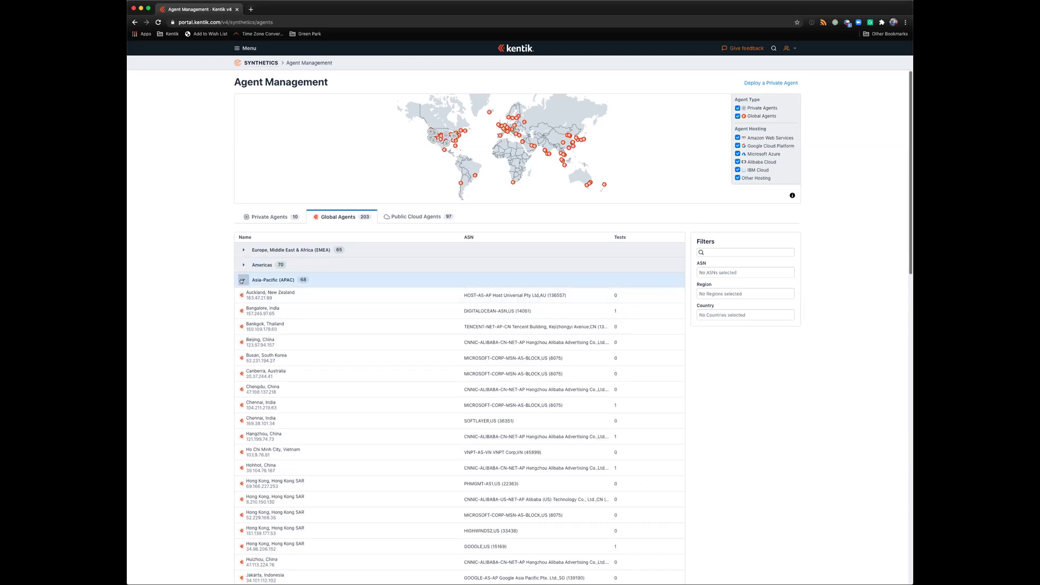
{"action": "left_click", "coordinate": [244, 279]}
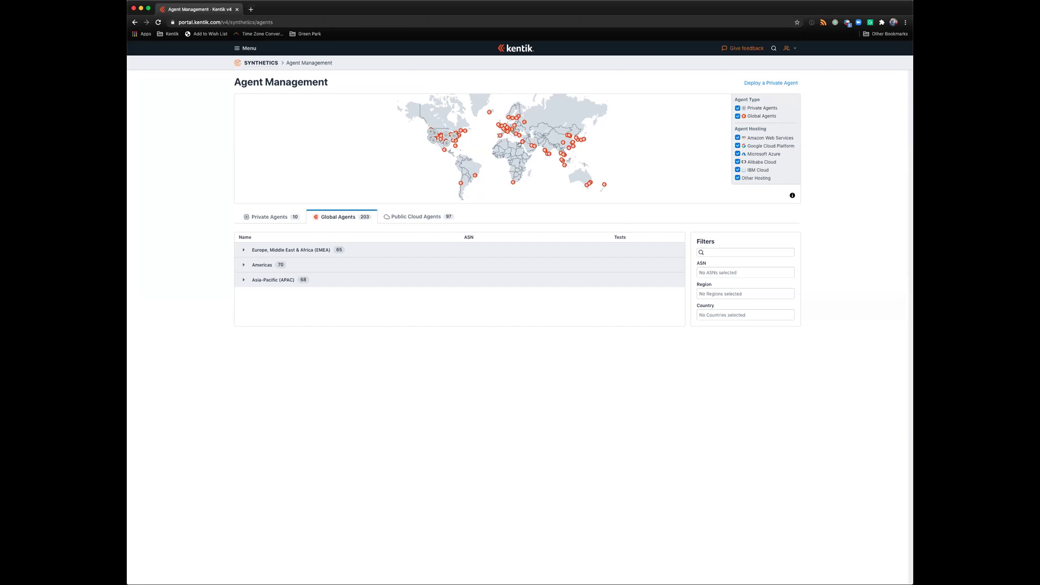
Review Public Cloud Agents, collapsing the Azure, Google Cloud, AWS, Alibaba and IBM groups
{"action": "left_click", "coordinate": [412, 217]}
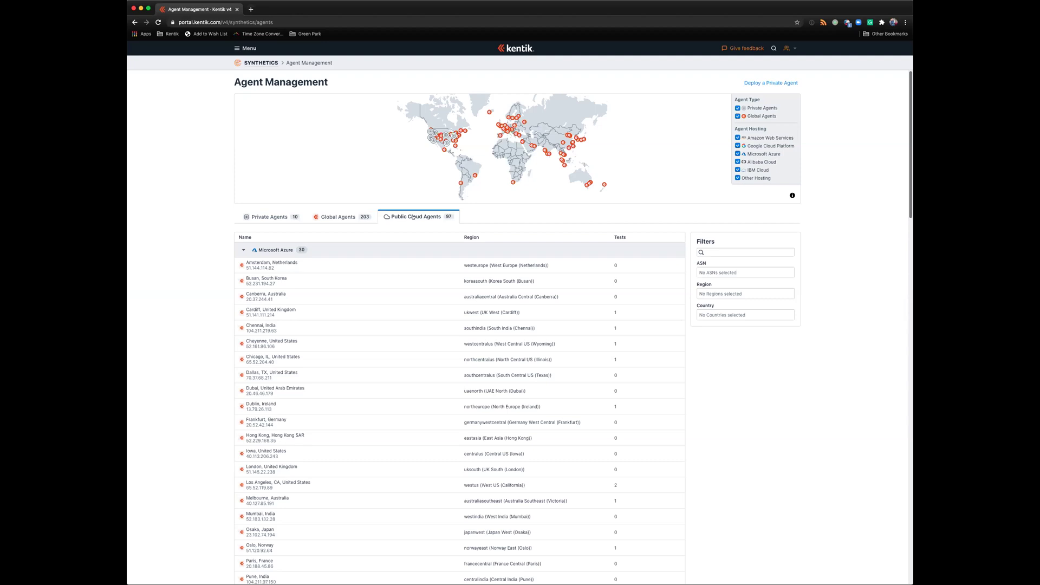
{"action": "left_click", "coordinate": [243, 249]}
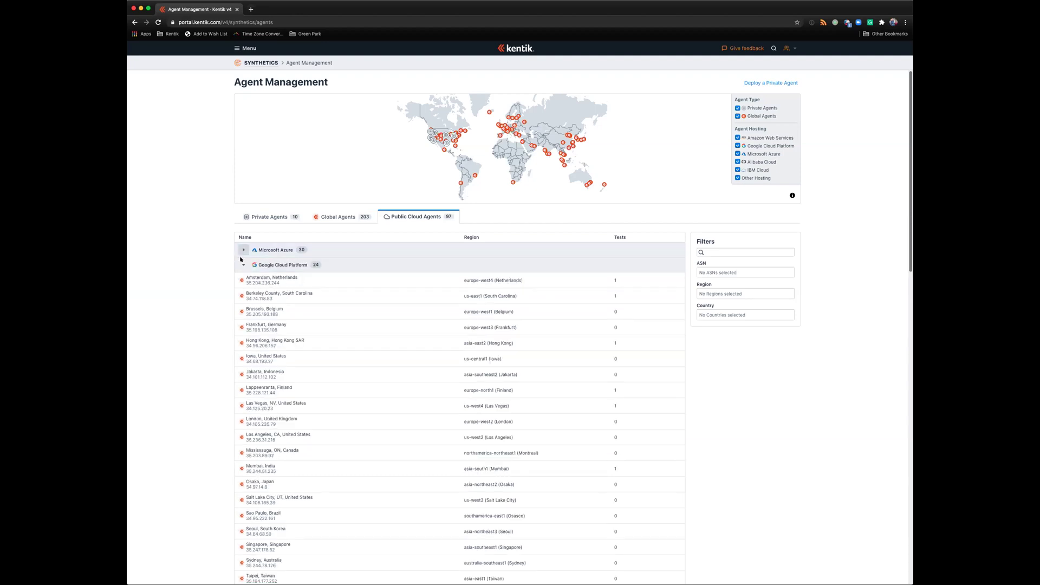
{"action": "left_click", "coordinate": [242, 264]}
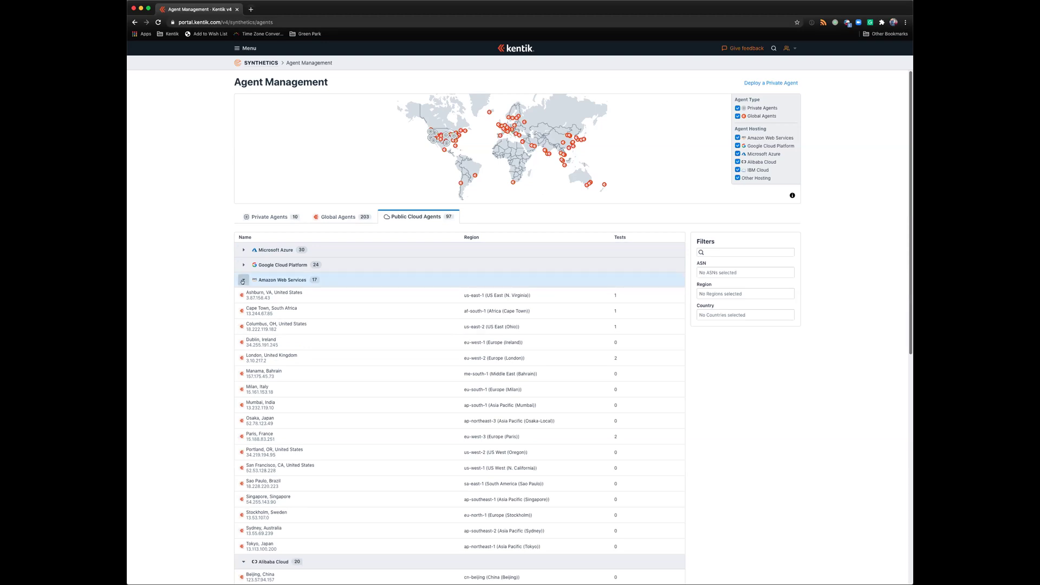
{"action": "left_click", "coordinate": [243, 280]}
{"action": "left_click", "coordinate": [243, 295]}
{"action": "left_click", "coordinate": [242, 310]}
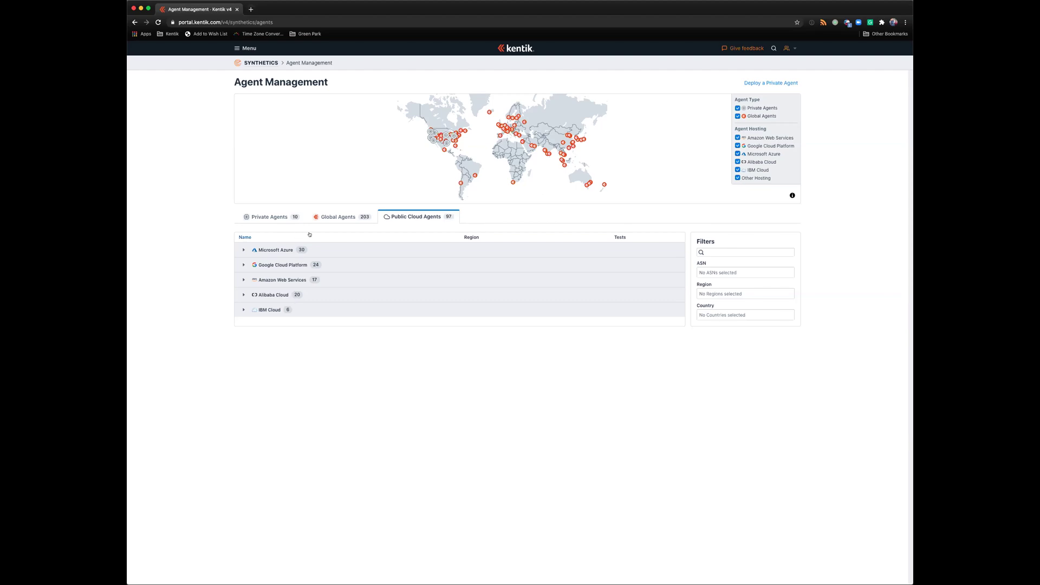
List the ten private agents and bring up the private agent setup procedures
{"action": "left_click", "coordinate": [273, 217]}
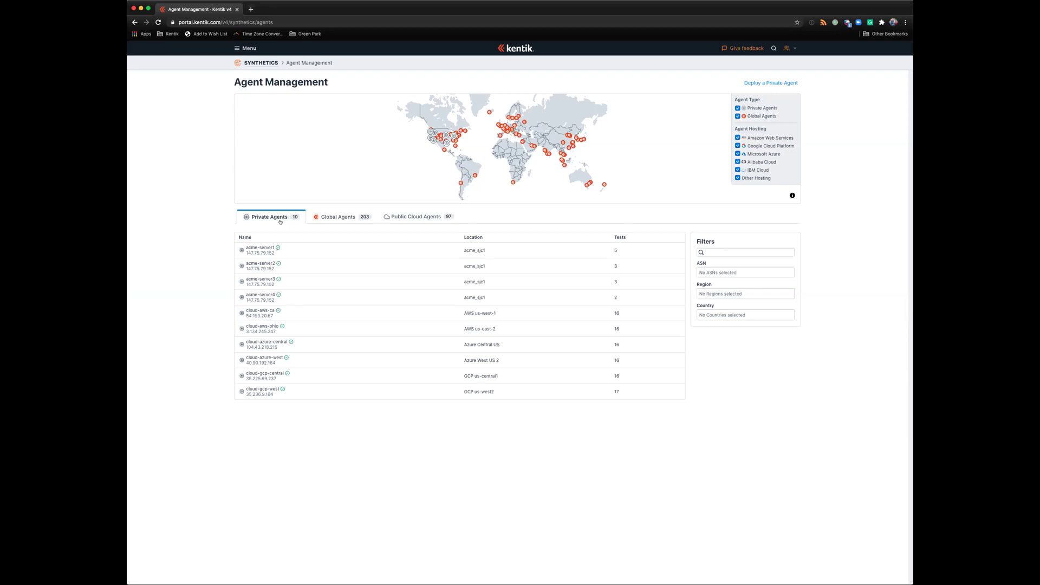
{"action": "left_click", "coordinate": [752, 84]}
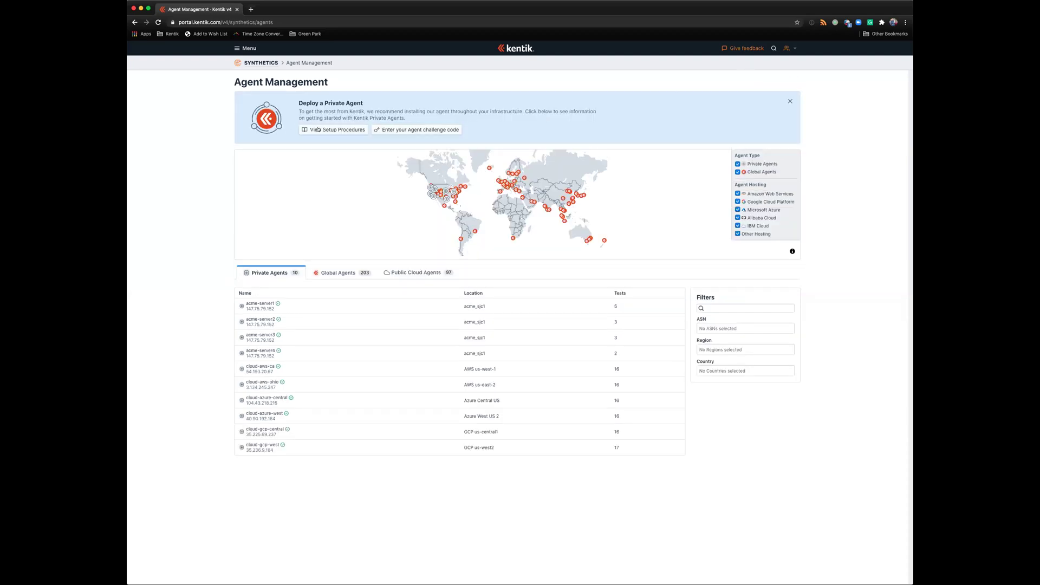
{"action": "left_click", "coordinate": [321, 128]}
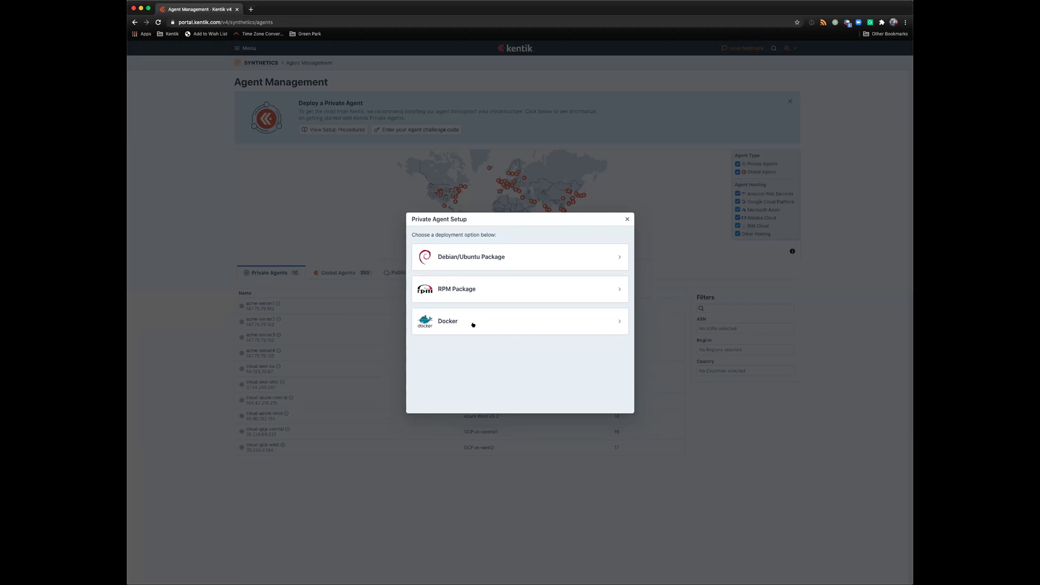
Check the Docker and Debian/Ubuntu install steps, then close the setup instructions
{"action": "left_click", "coordinate": [474, 324]}
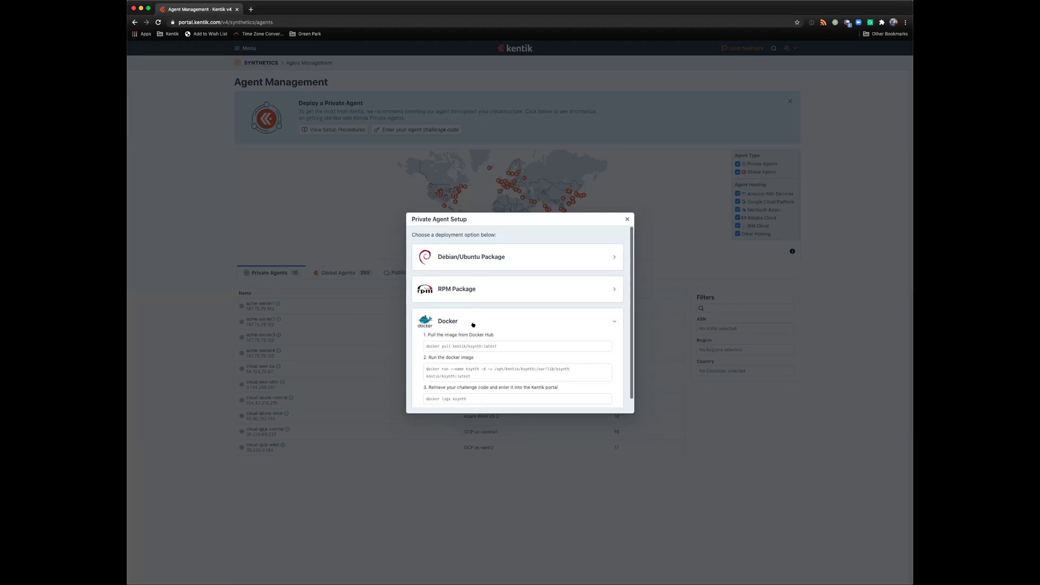
{"action": "left_click", "coordinate": [481, 258]}
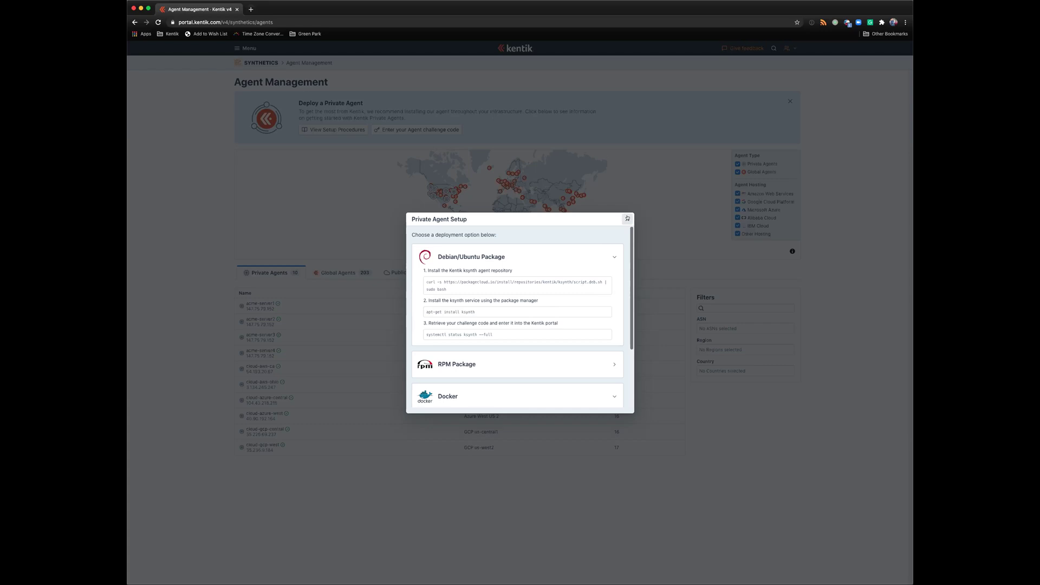
{"action": "left_click", "coordinate": [627, 217]}
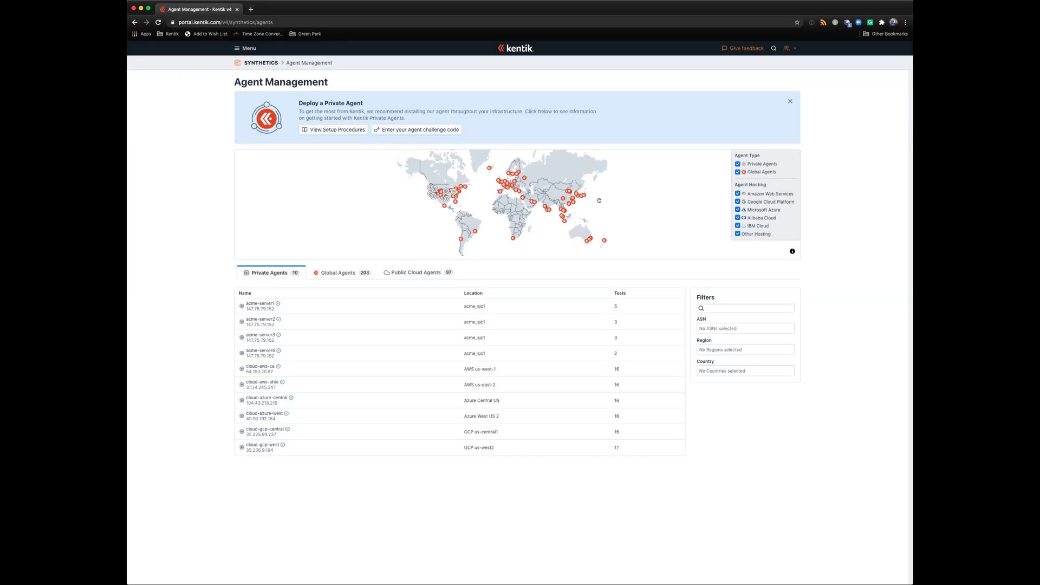
{"action": "left_click", "coordinate": [415, 131]}
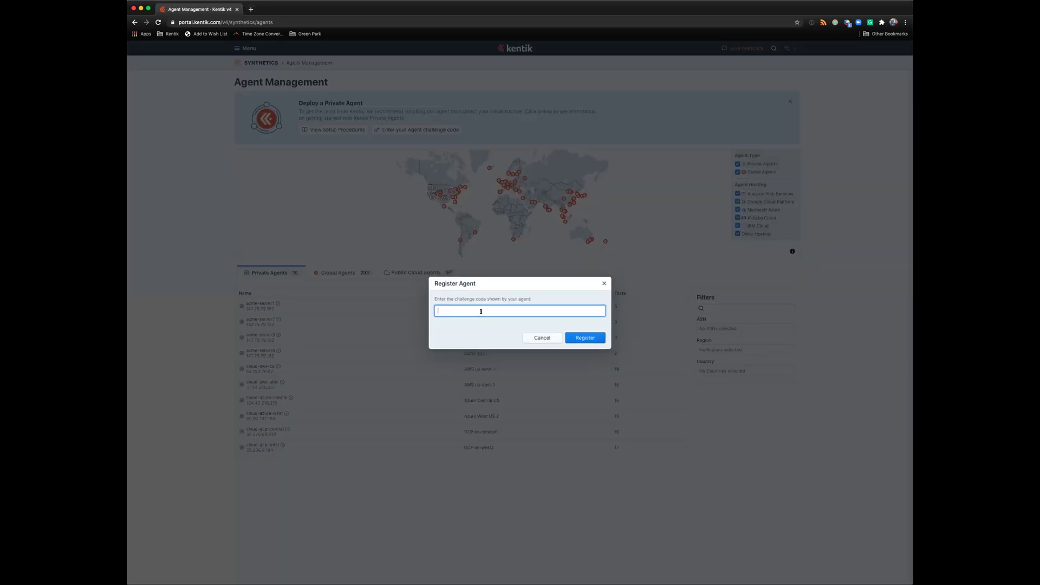
{"action": "left_click", "coordinate": [538, 337]}
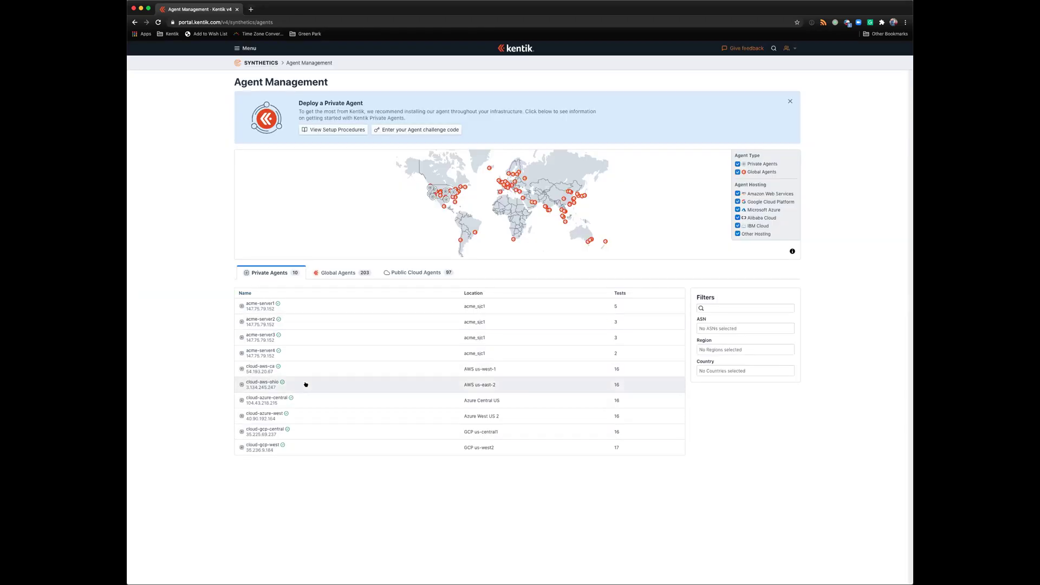